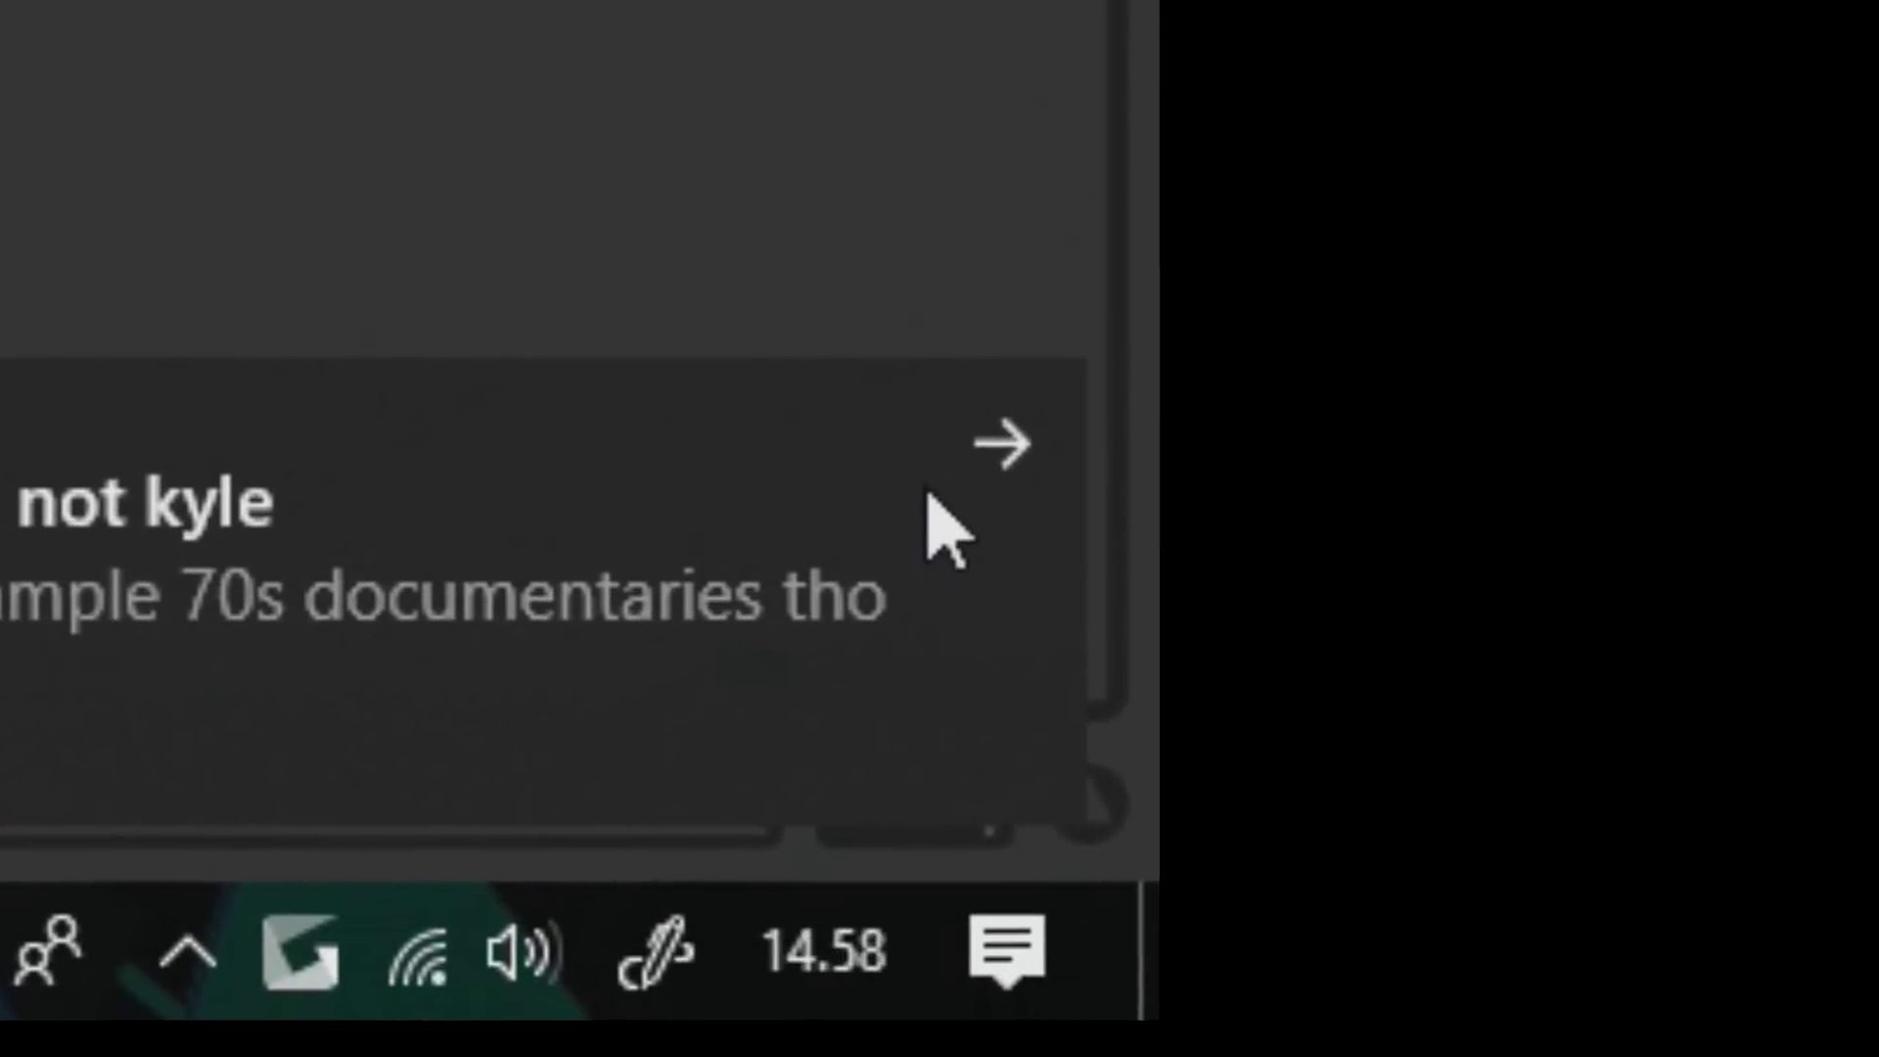
- Switch to the Edge browser and review the offer of five vocal packs for $5, from the headline to the included packs and prices
left_click(1834, 936)
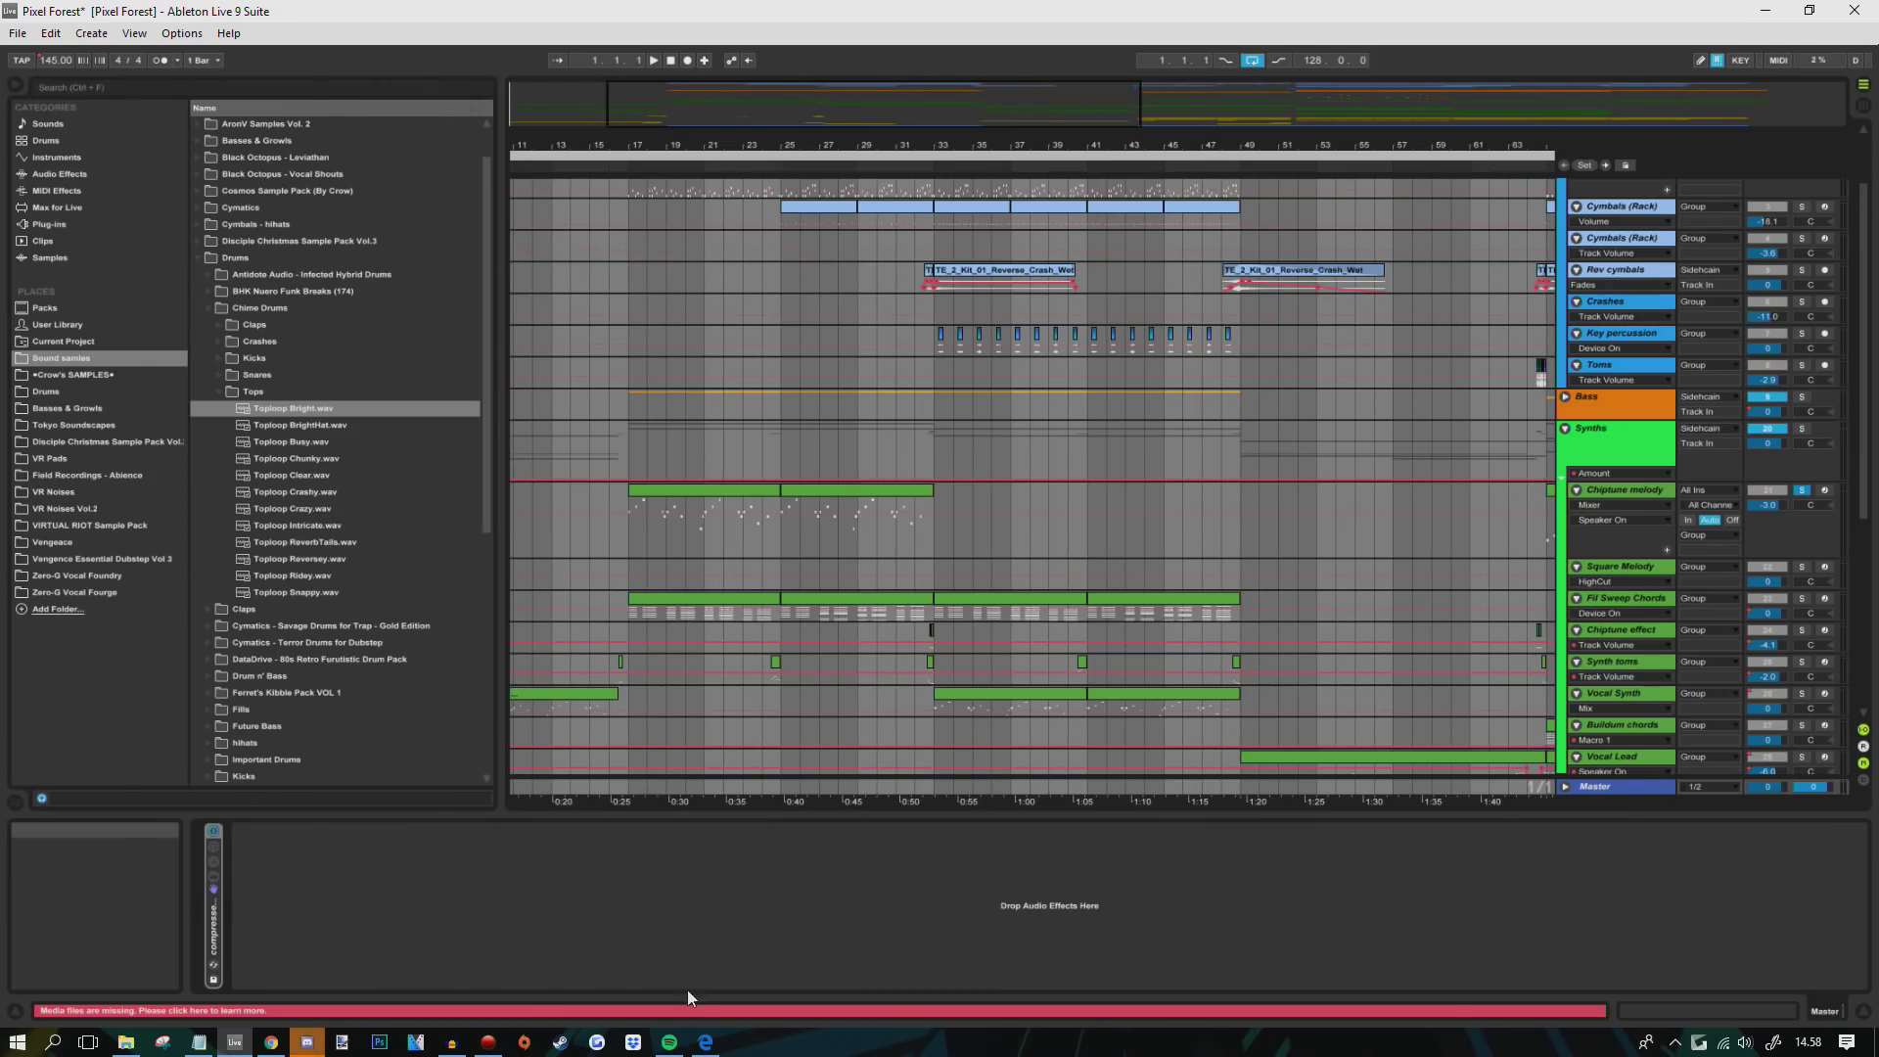
left_click(705, 1043)
scroll(660, 607, "up", 7)
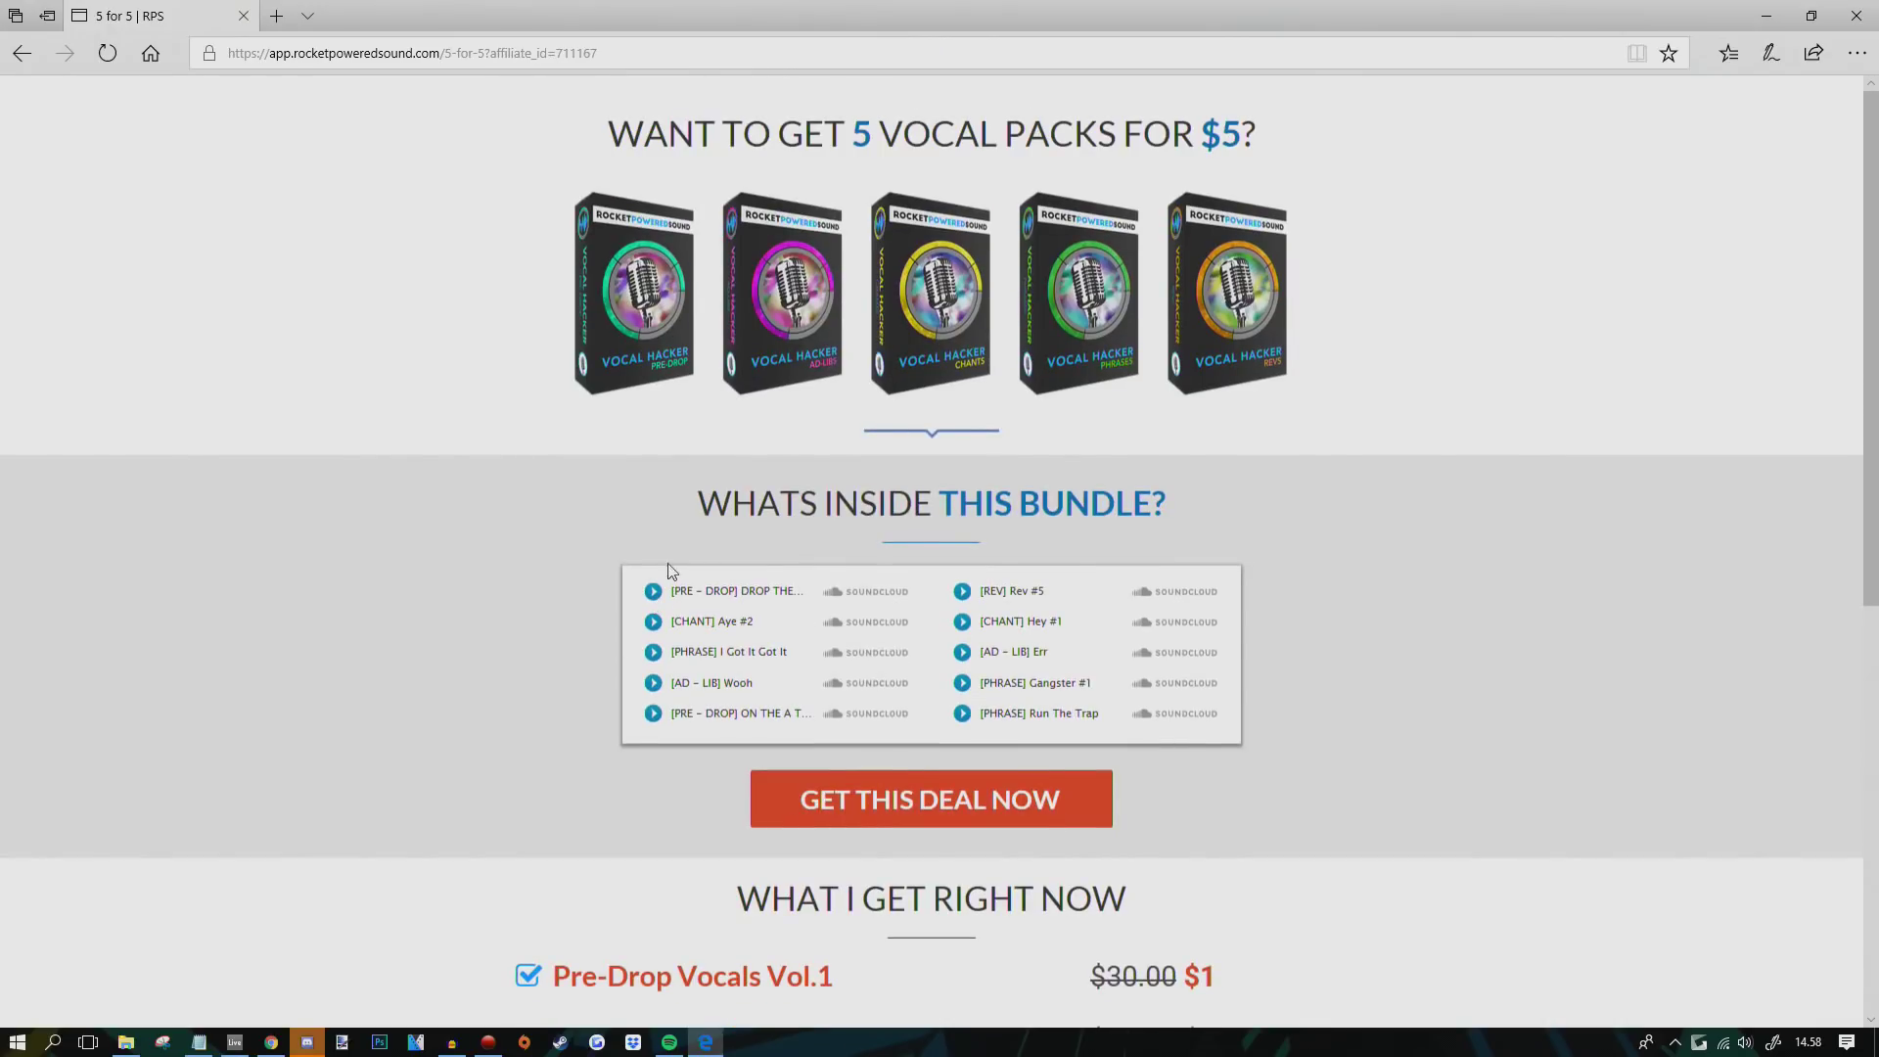
left_click_drag(609, 134, 1287, 118)
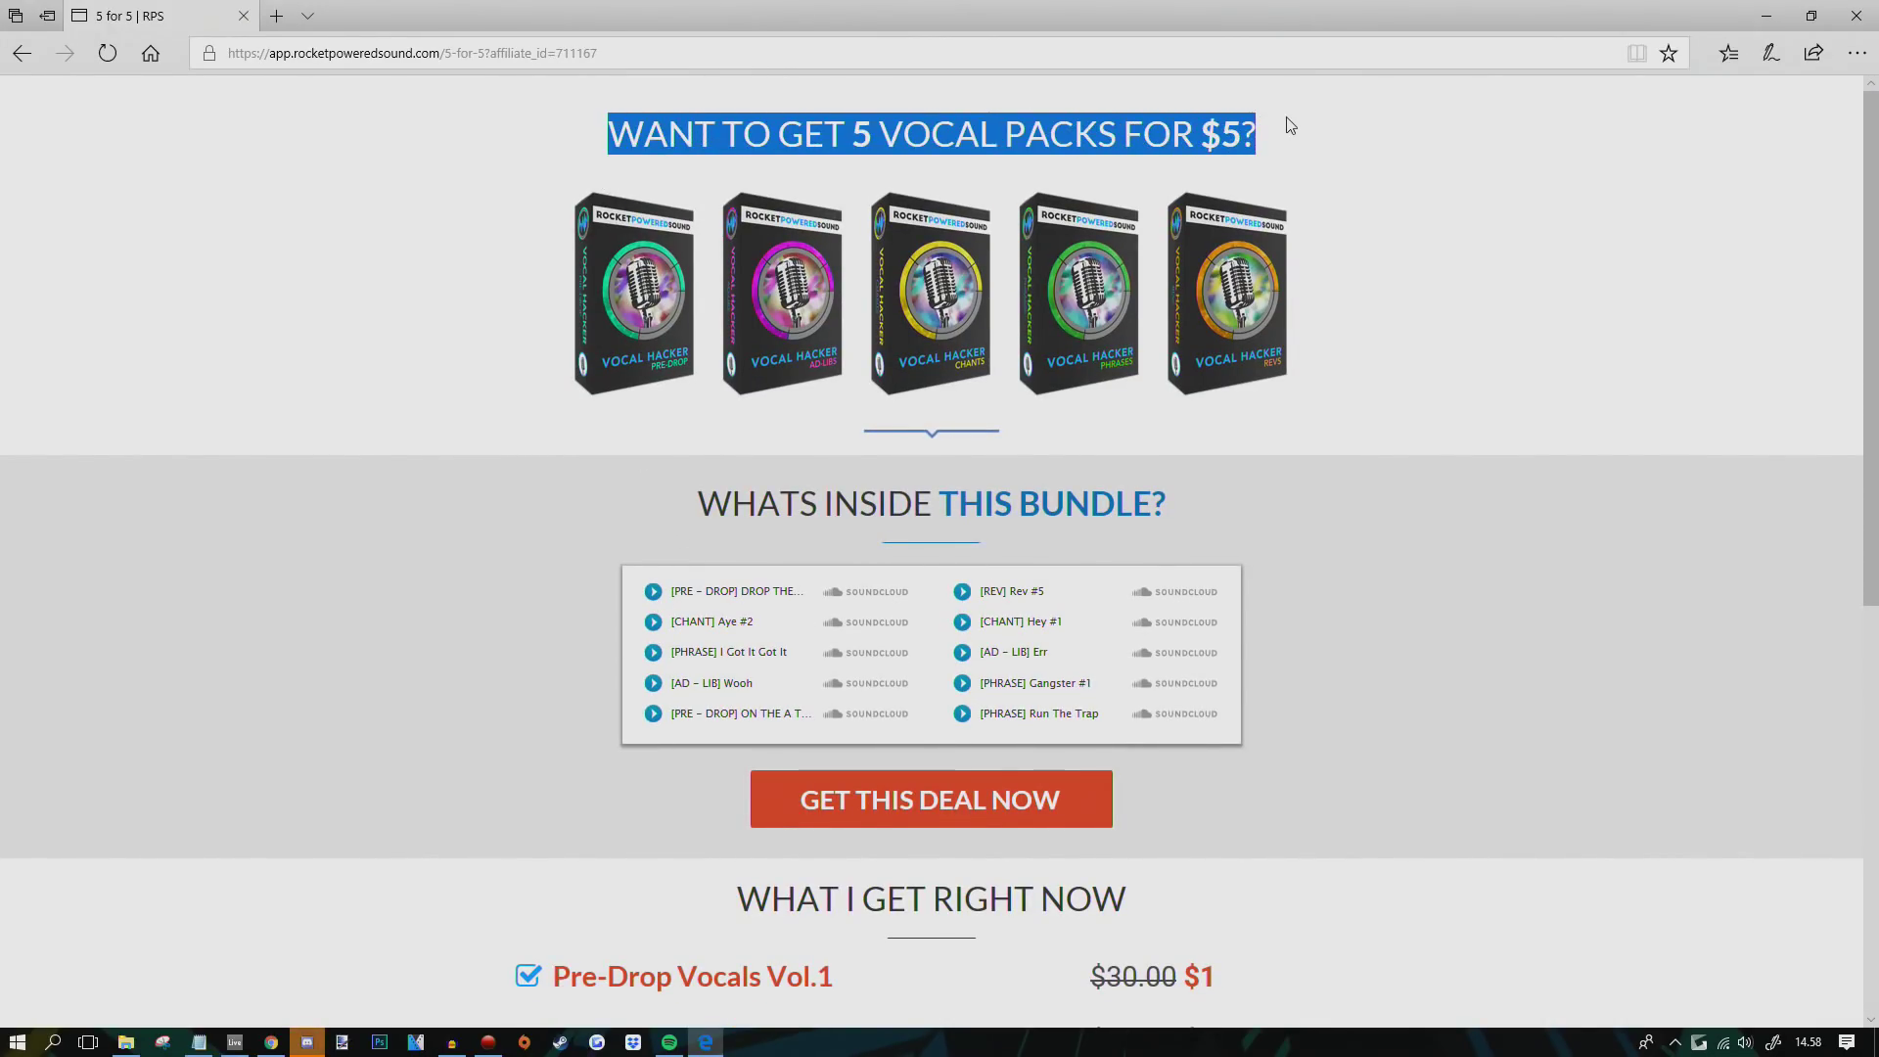
left_click(1300, 119)
scroll(1326, 374, "down", 1)
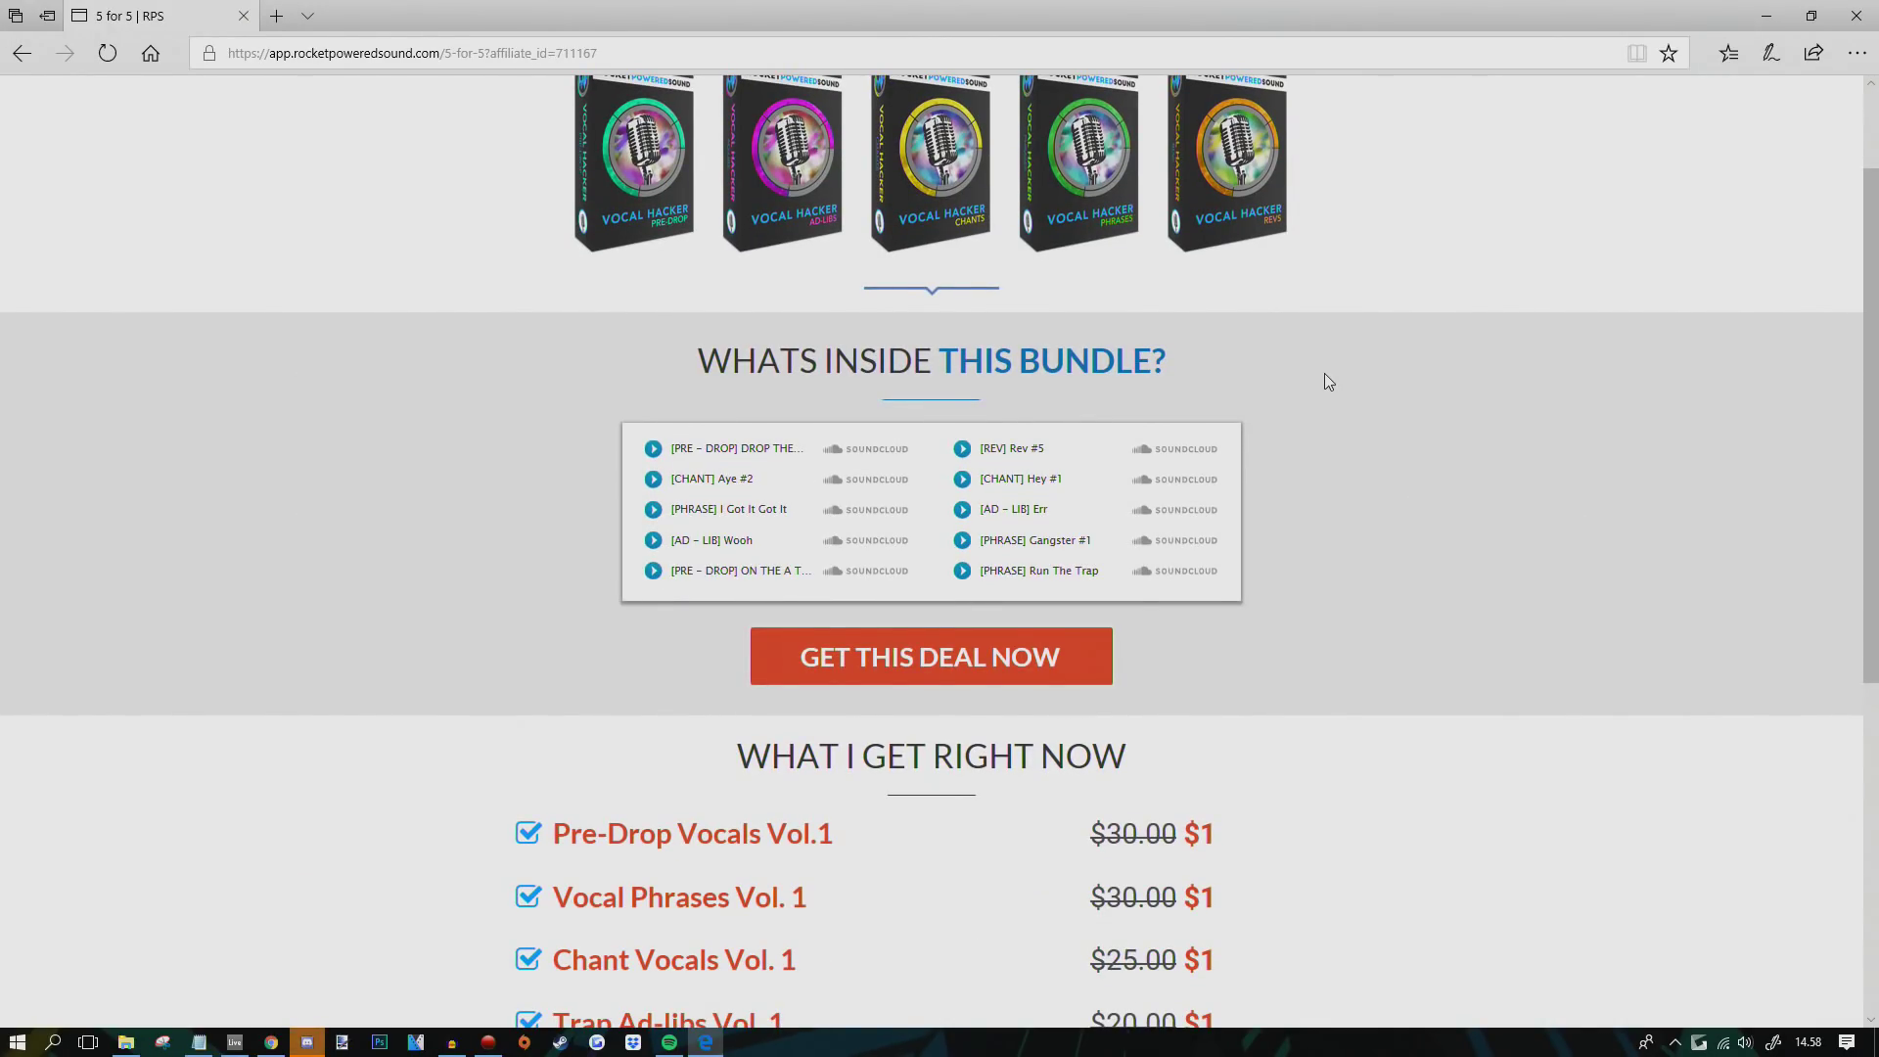
scroll(1325, 382, "down", 5)
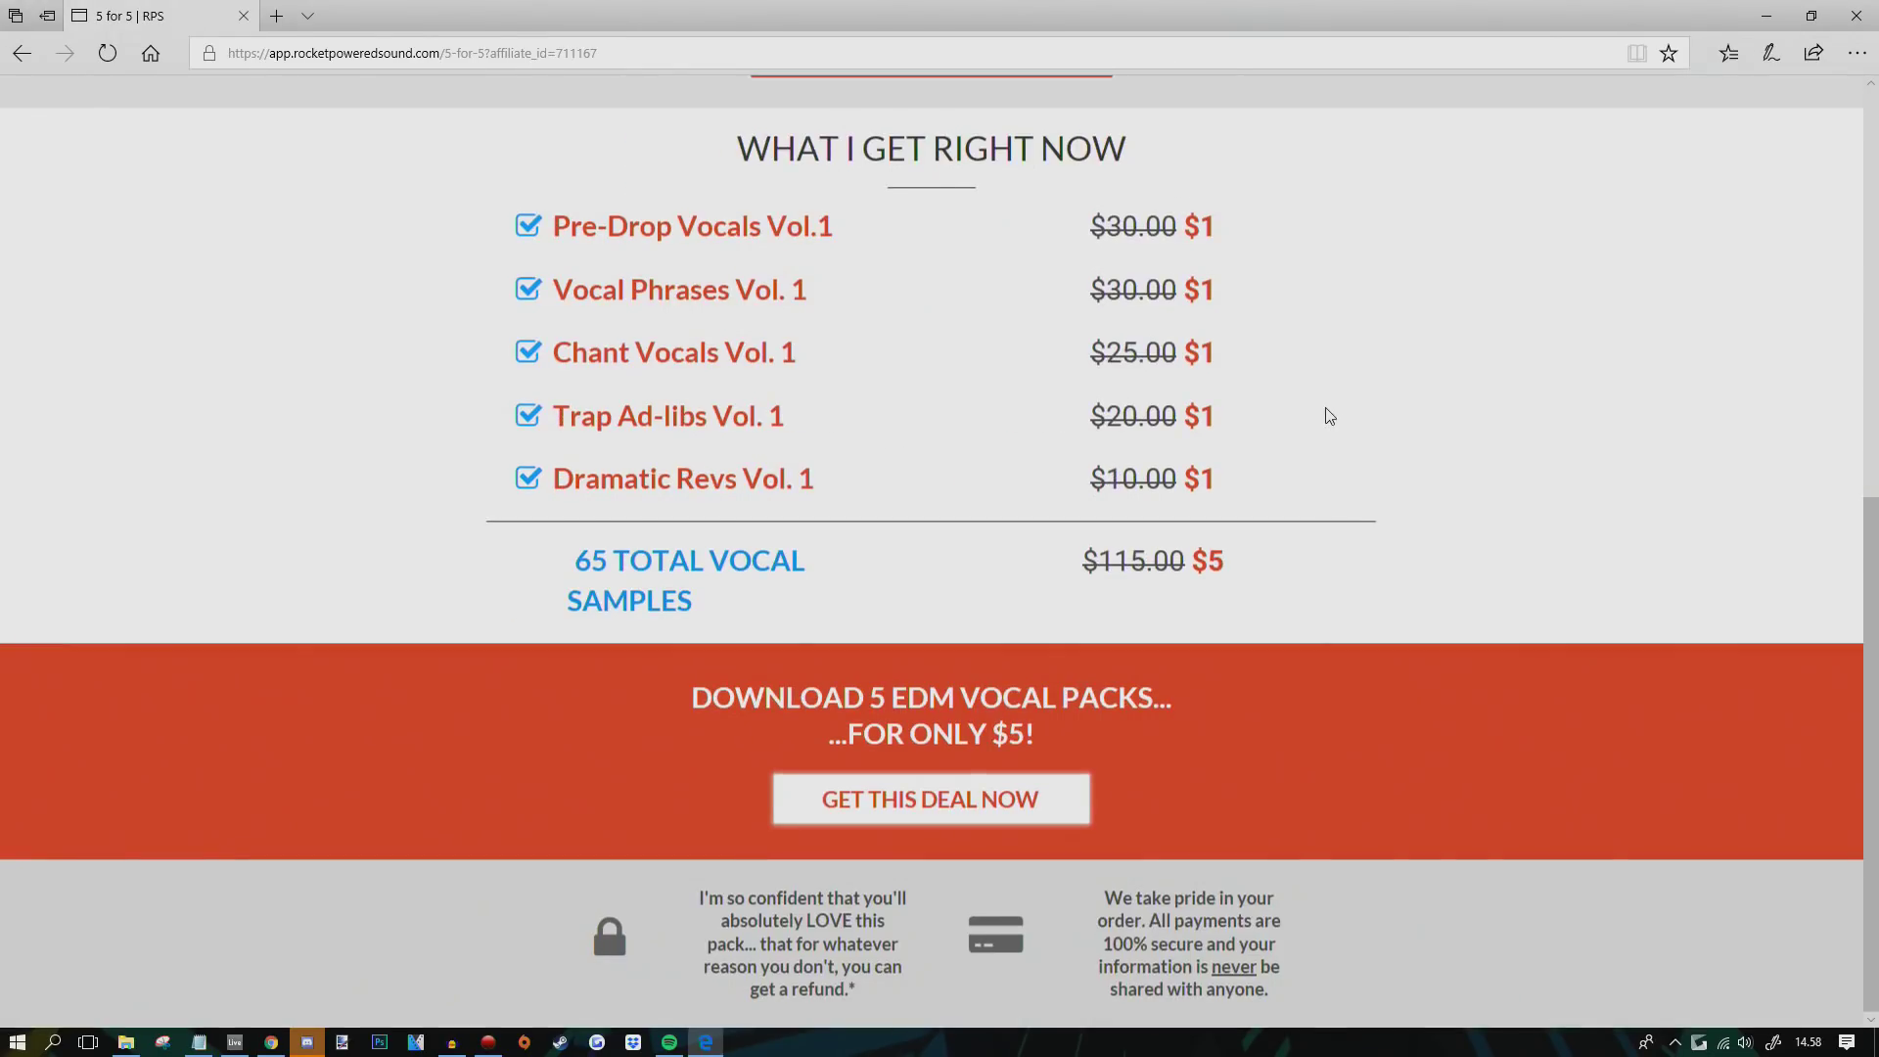
scroll(658, 537, "up", 6)
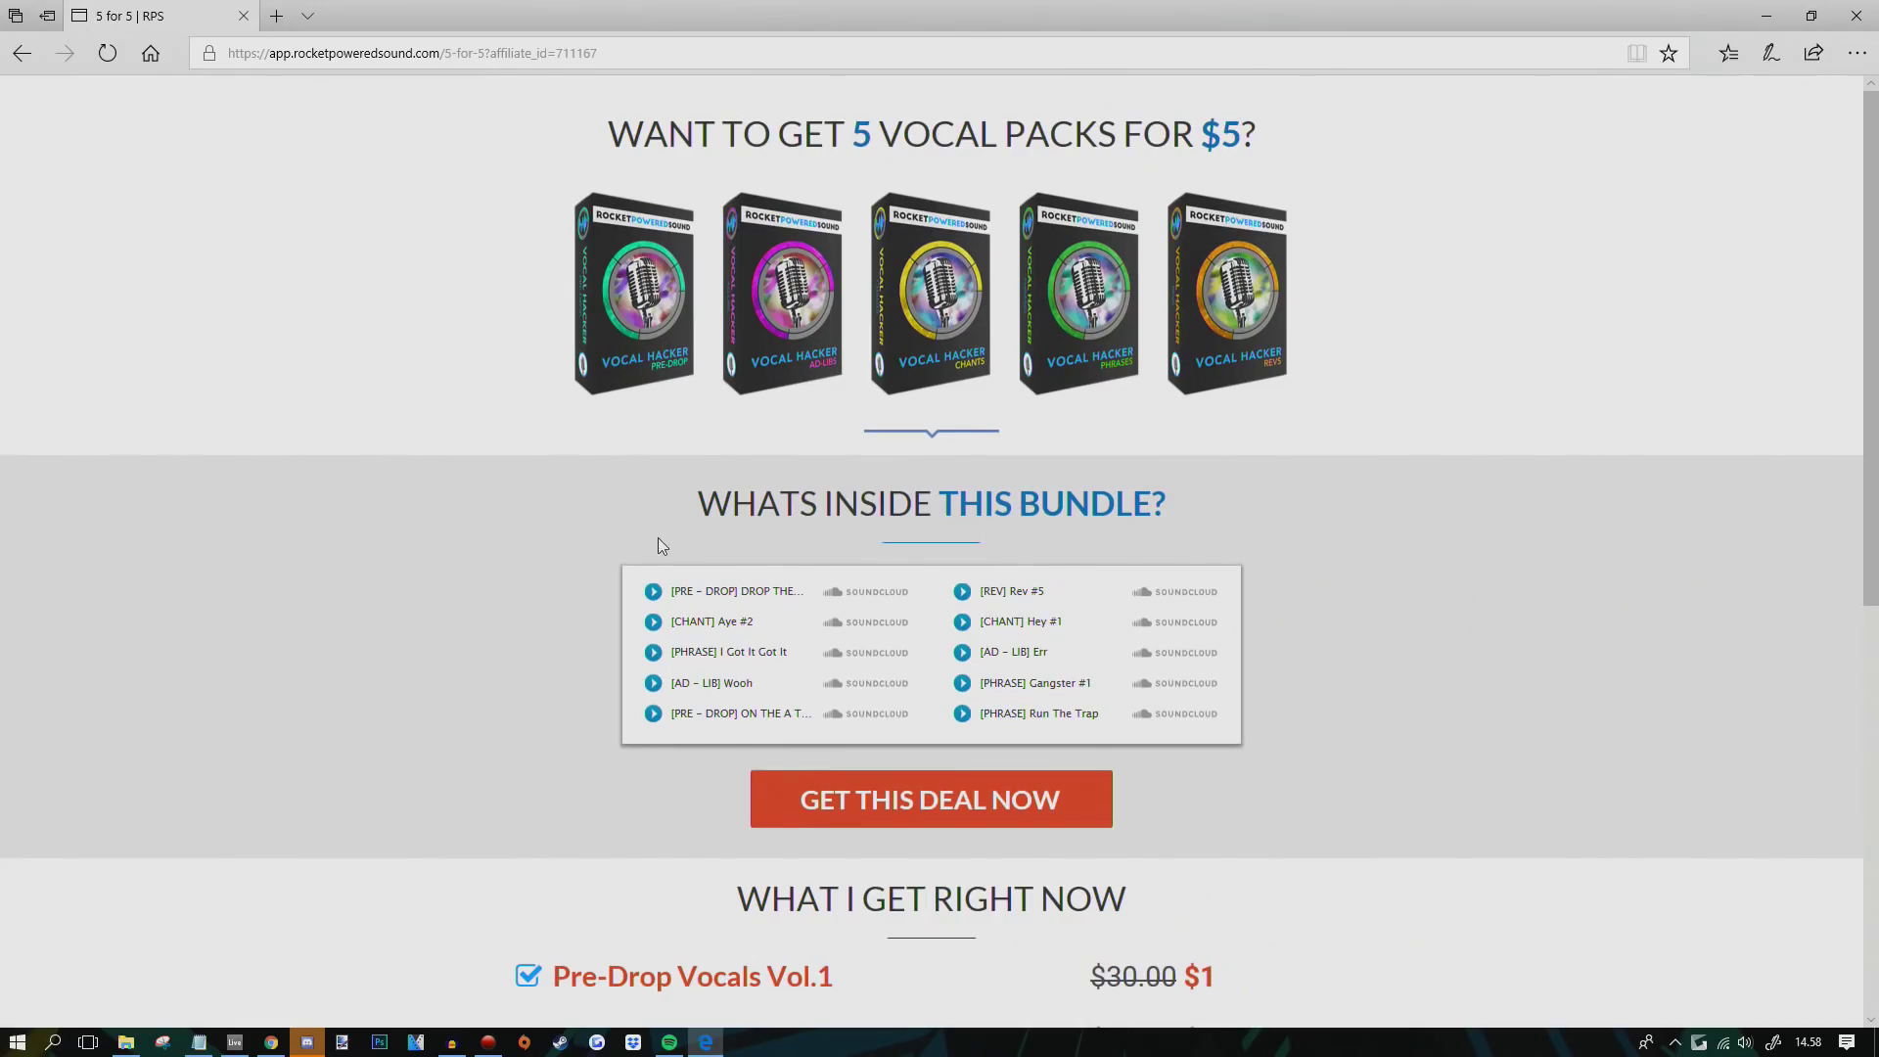
- Preview demo samples from the vocal bundle, including the first Pre-Drop sample, Chant Aye #2 and Rev #5
left_click(653, 593)
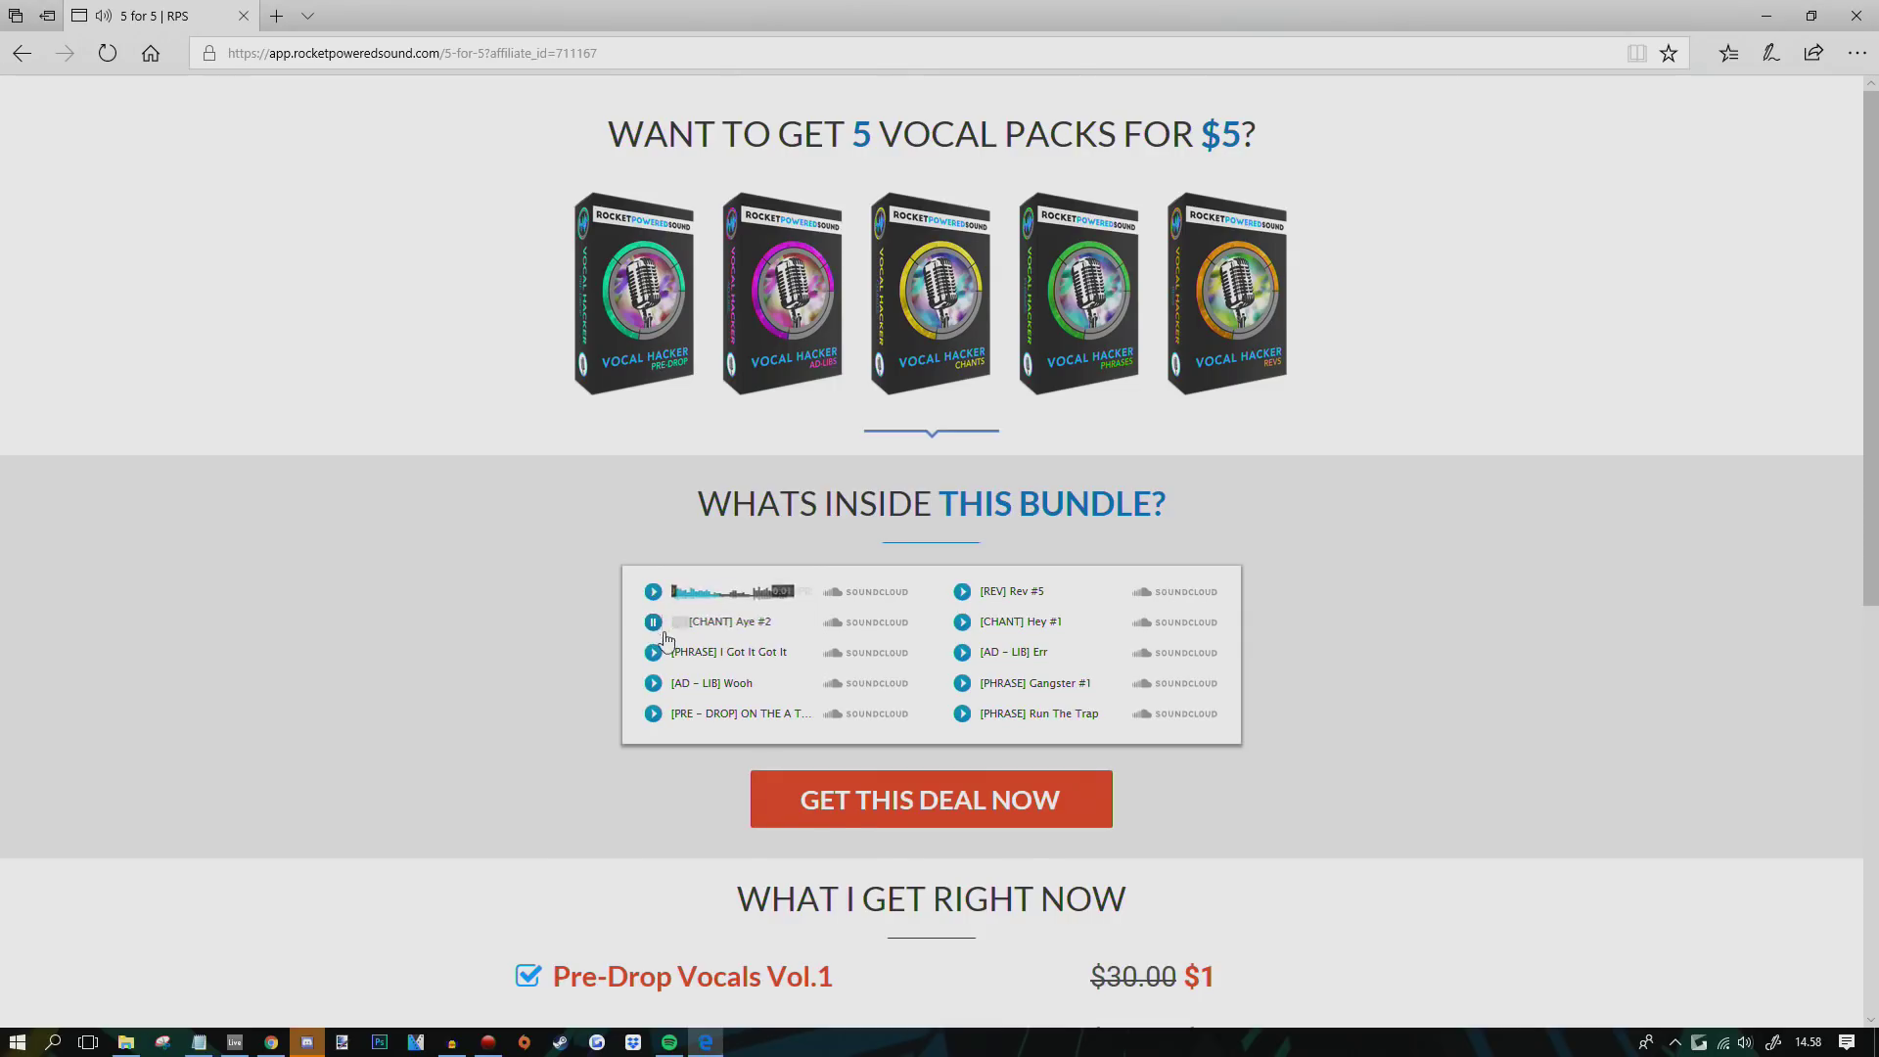
left_click(961, 623)
left_click(962, 593)
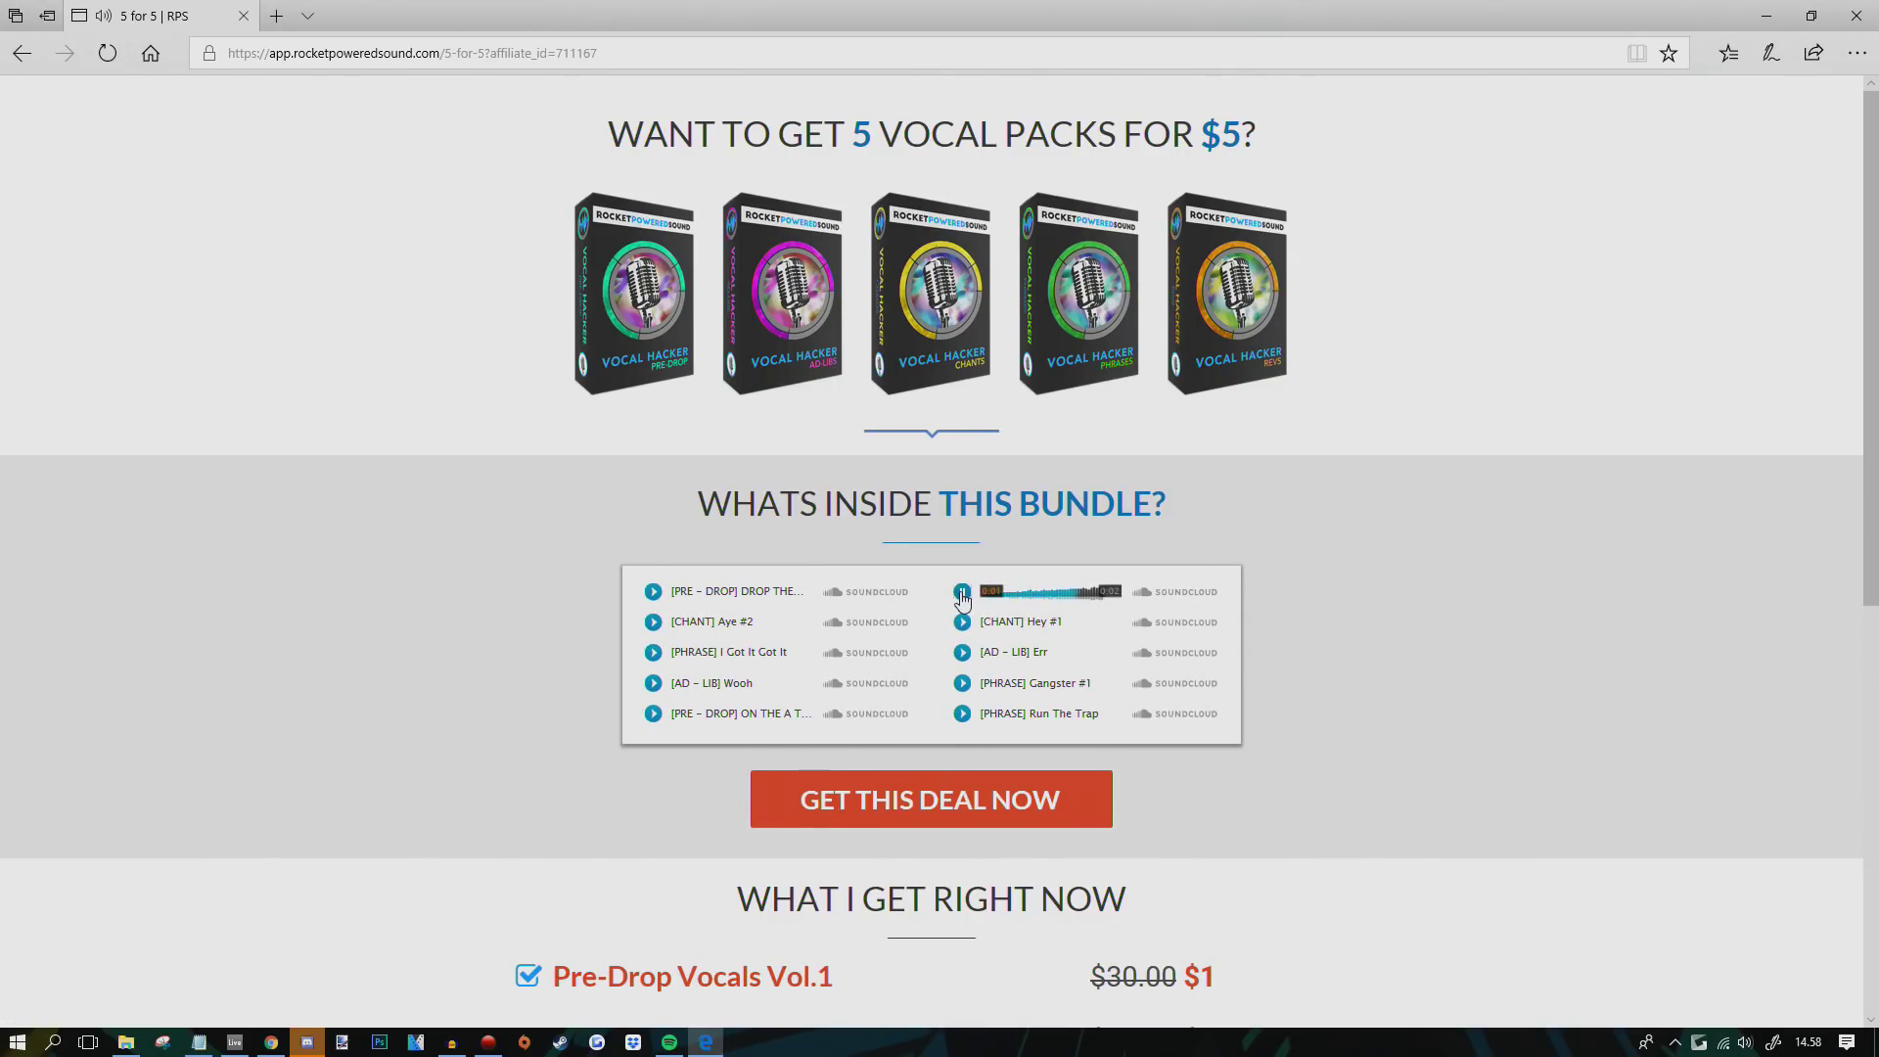
scroll(964, 611, "down", 6)
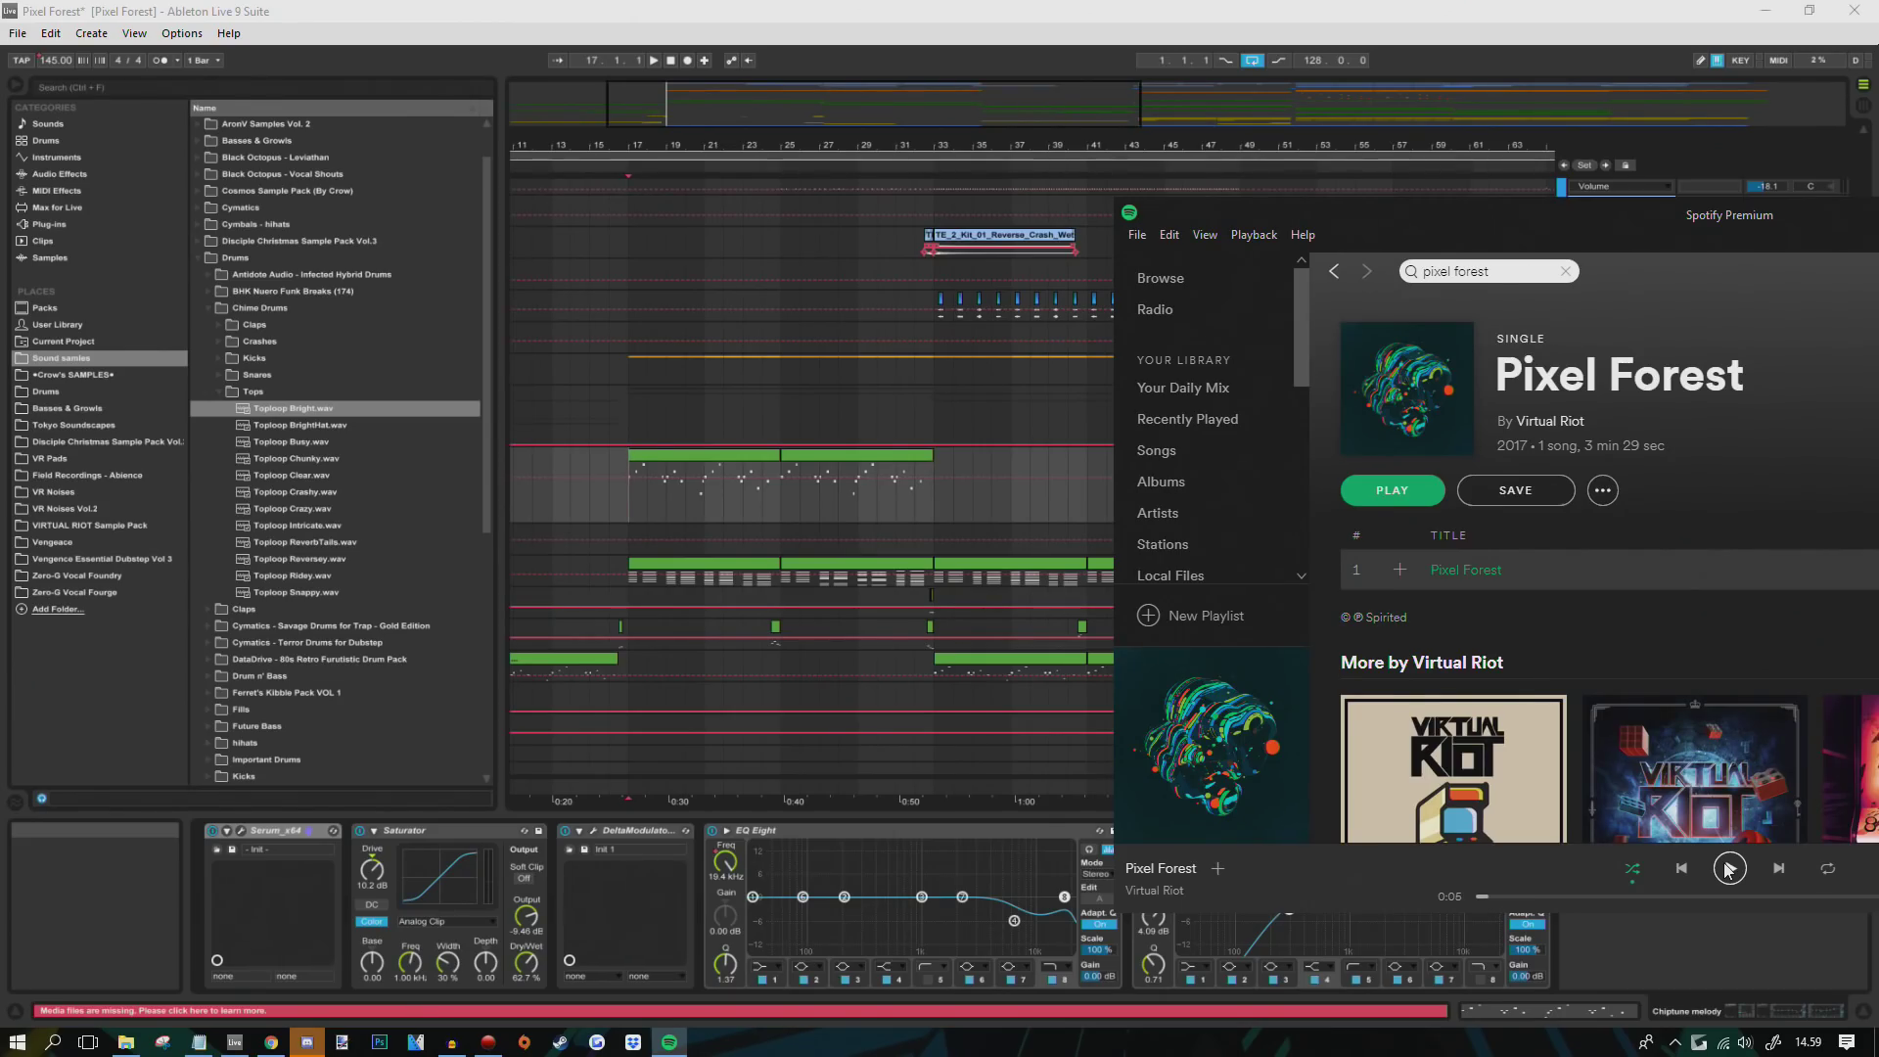
left_click(1729, 870)
left_click(1569, 896)
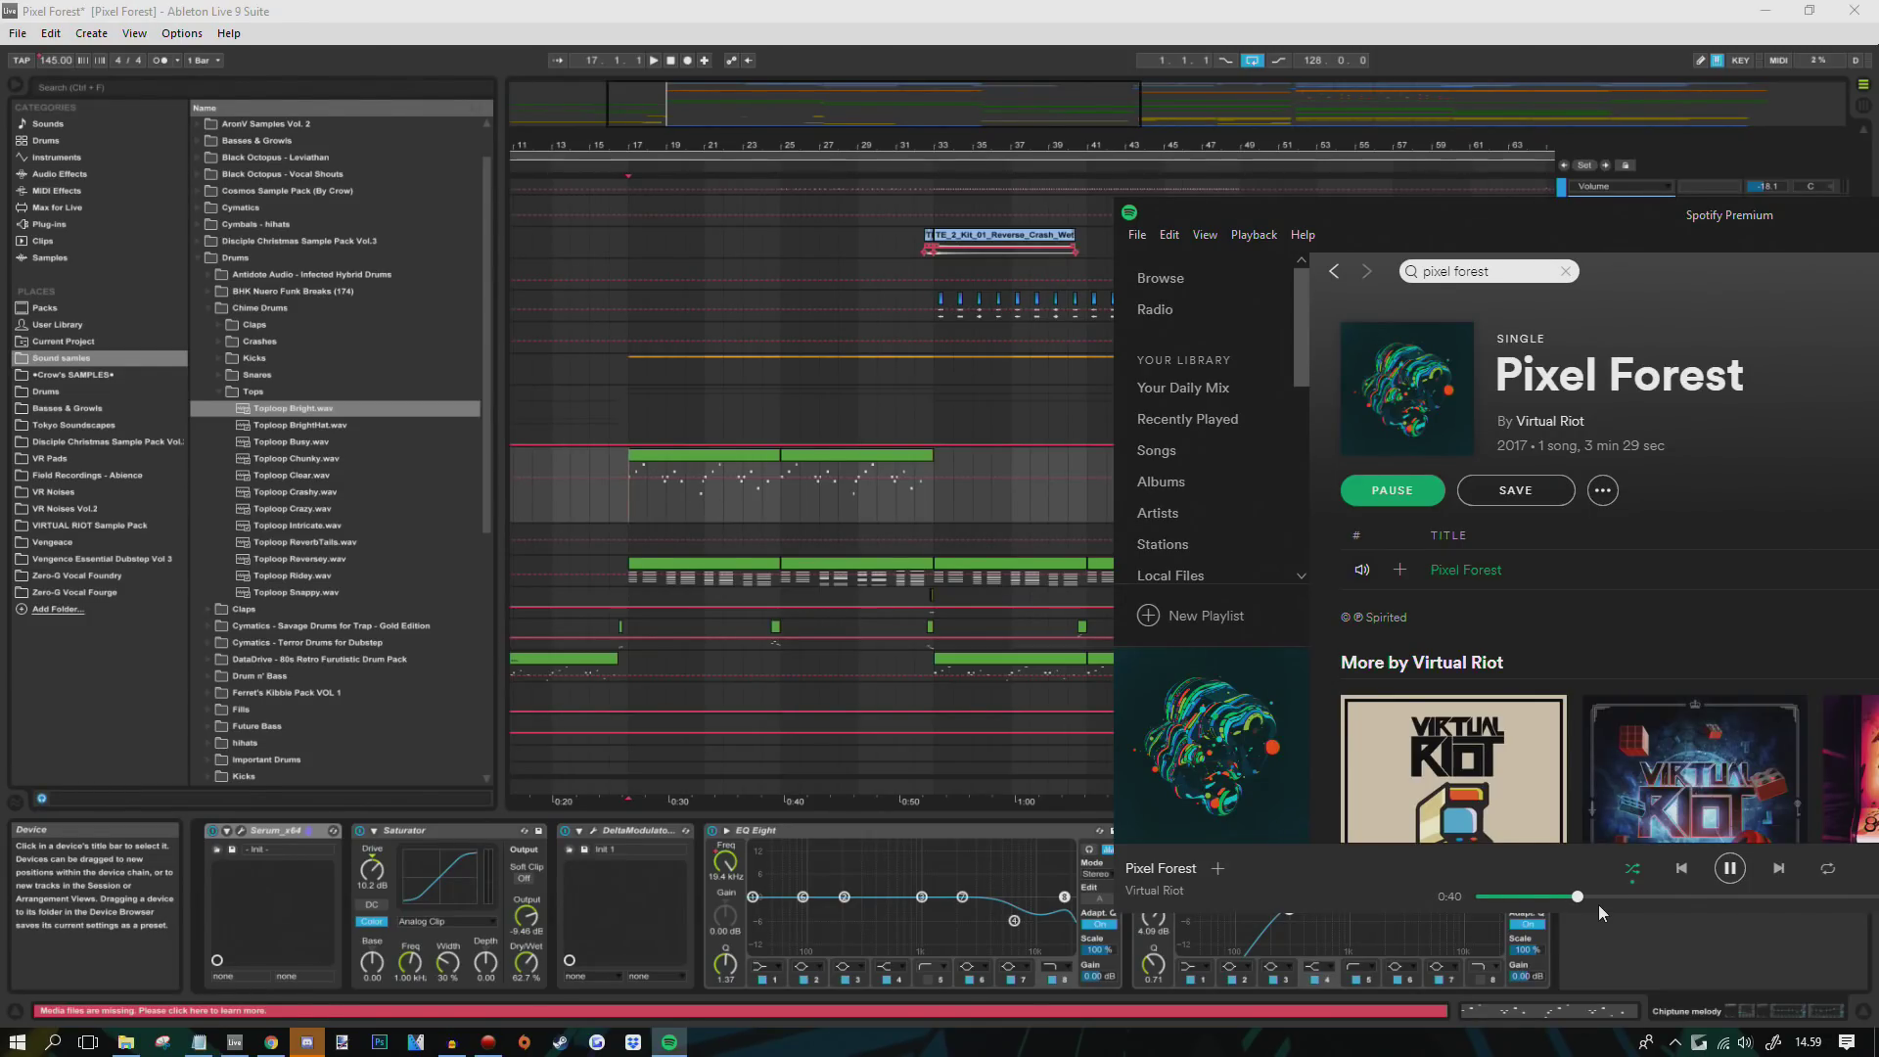
left_click(1703, 938)
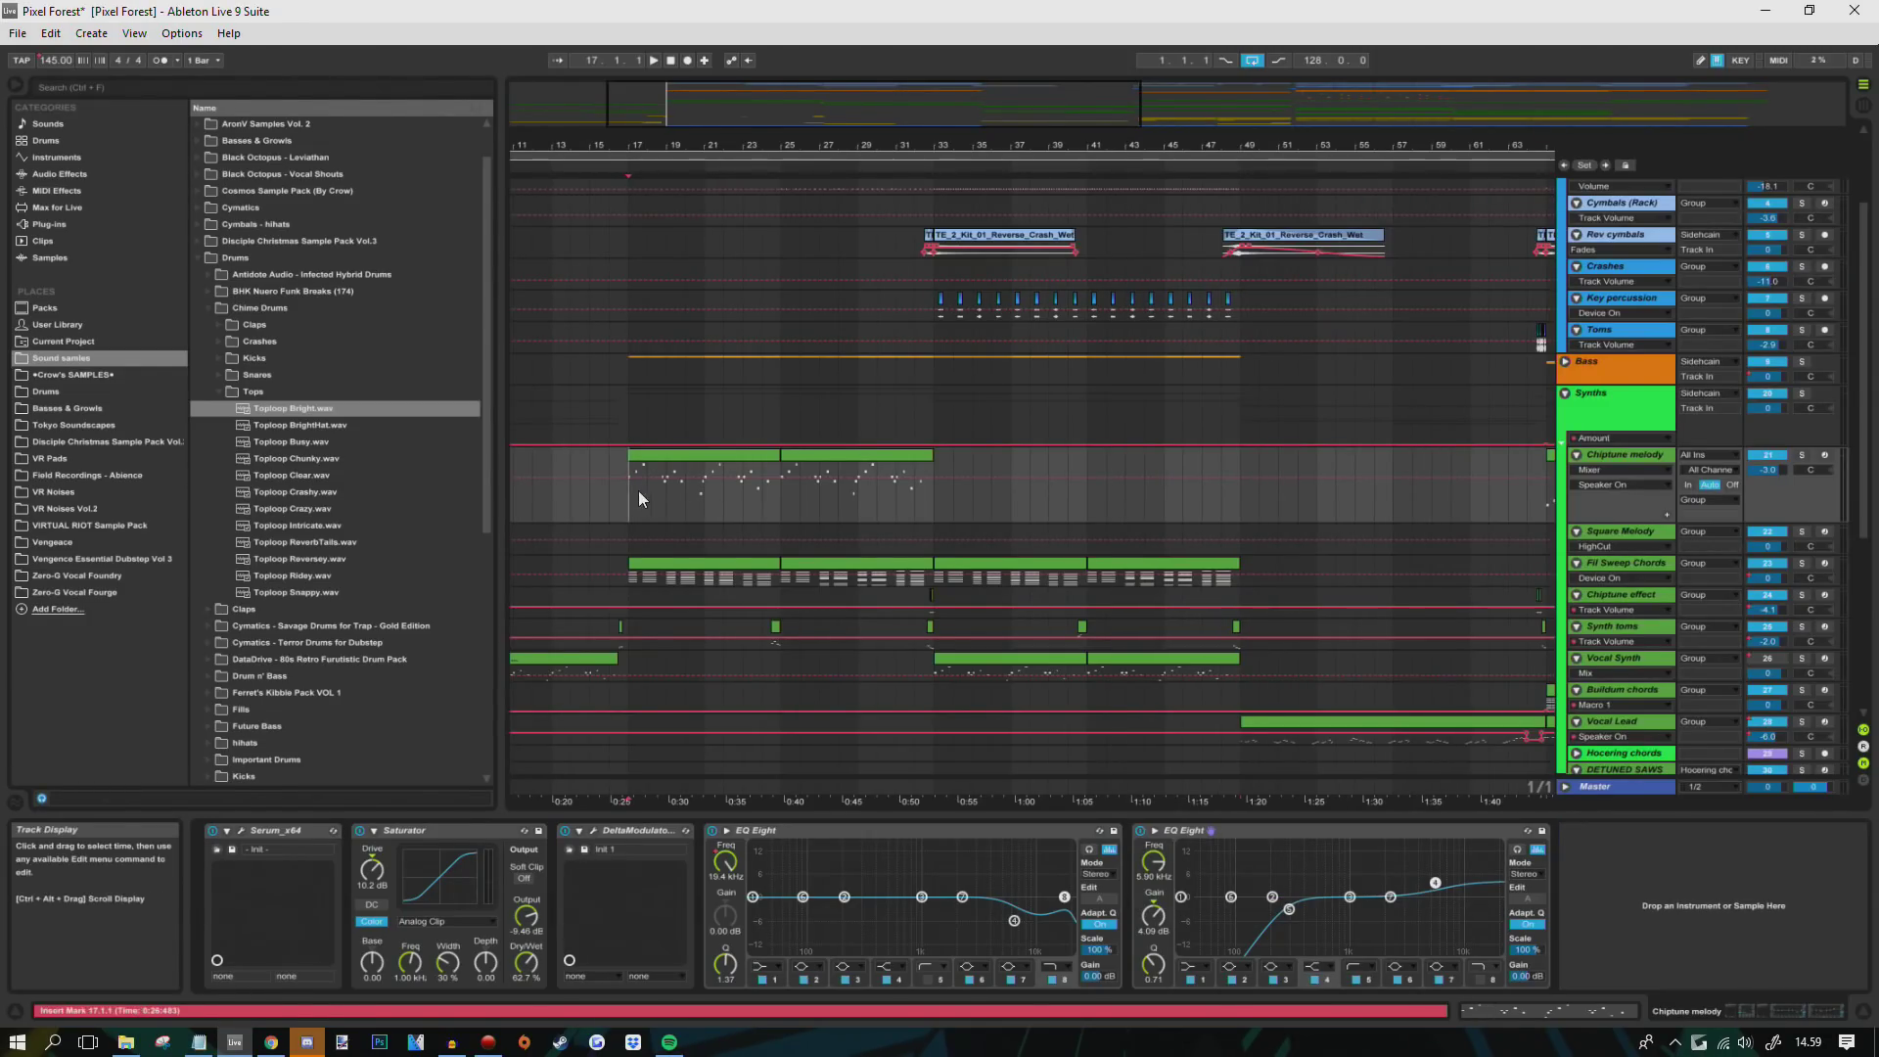
- Solo the Chiptune melody track, play its section from bar 17, and stop playback
left_click(1802, 455)
key("space")
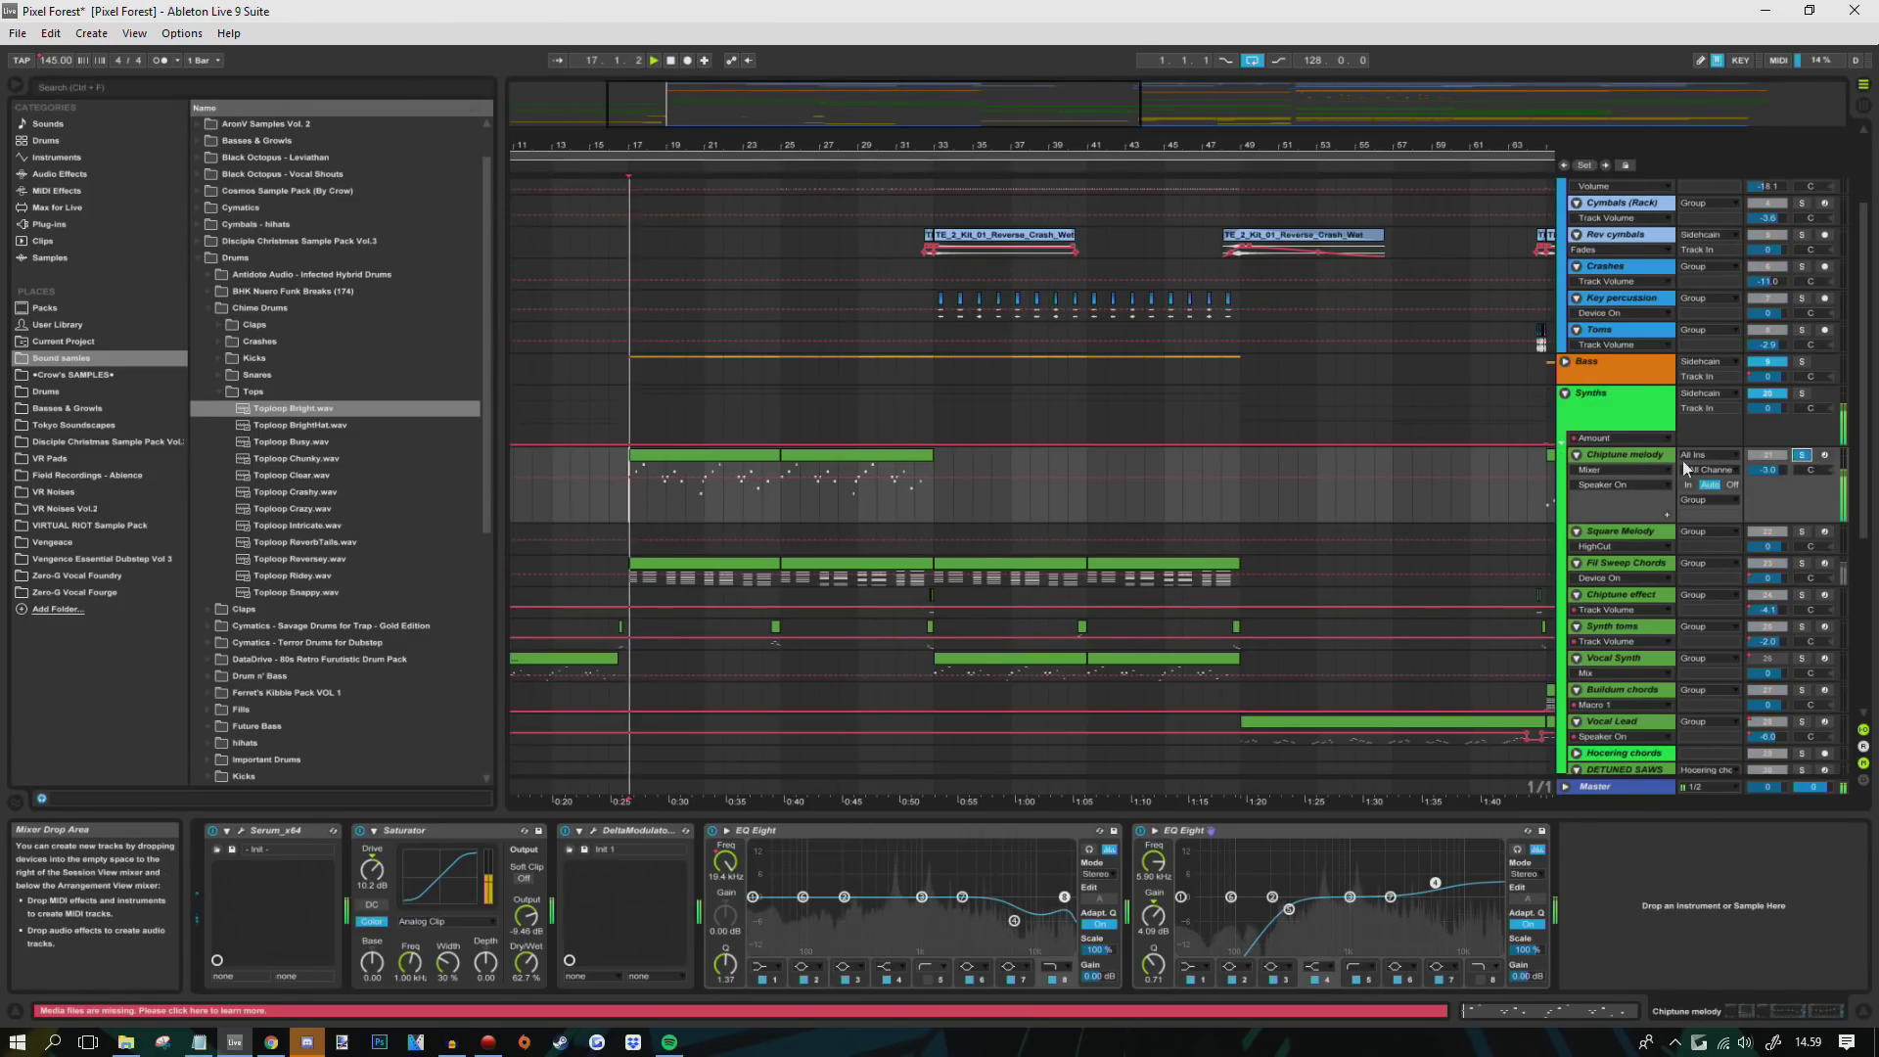
left_click_drag(662, 147, 801, 464)
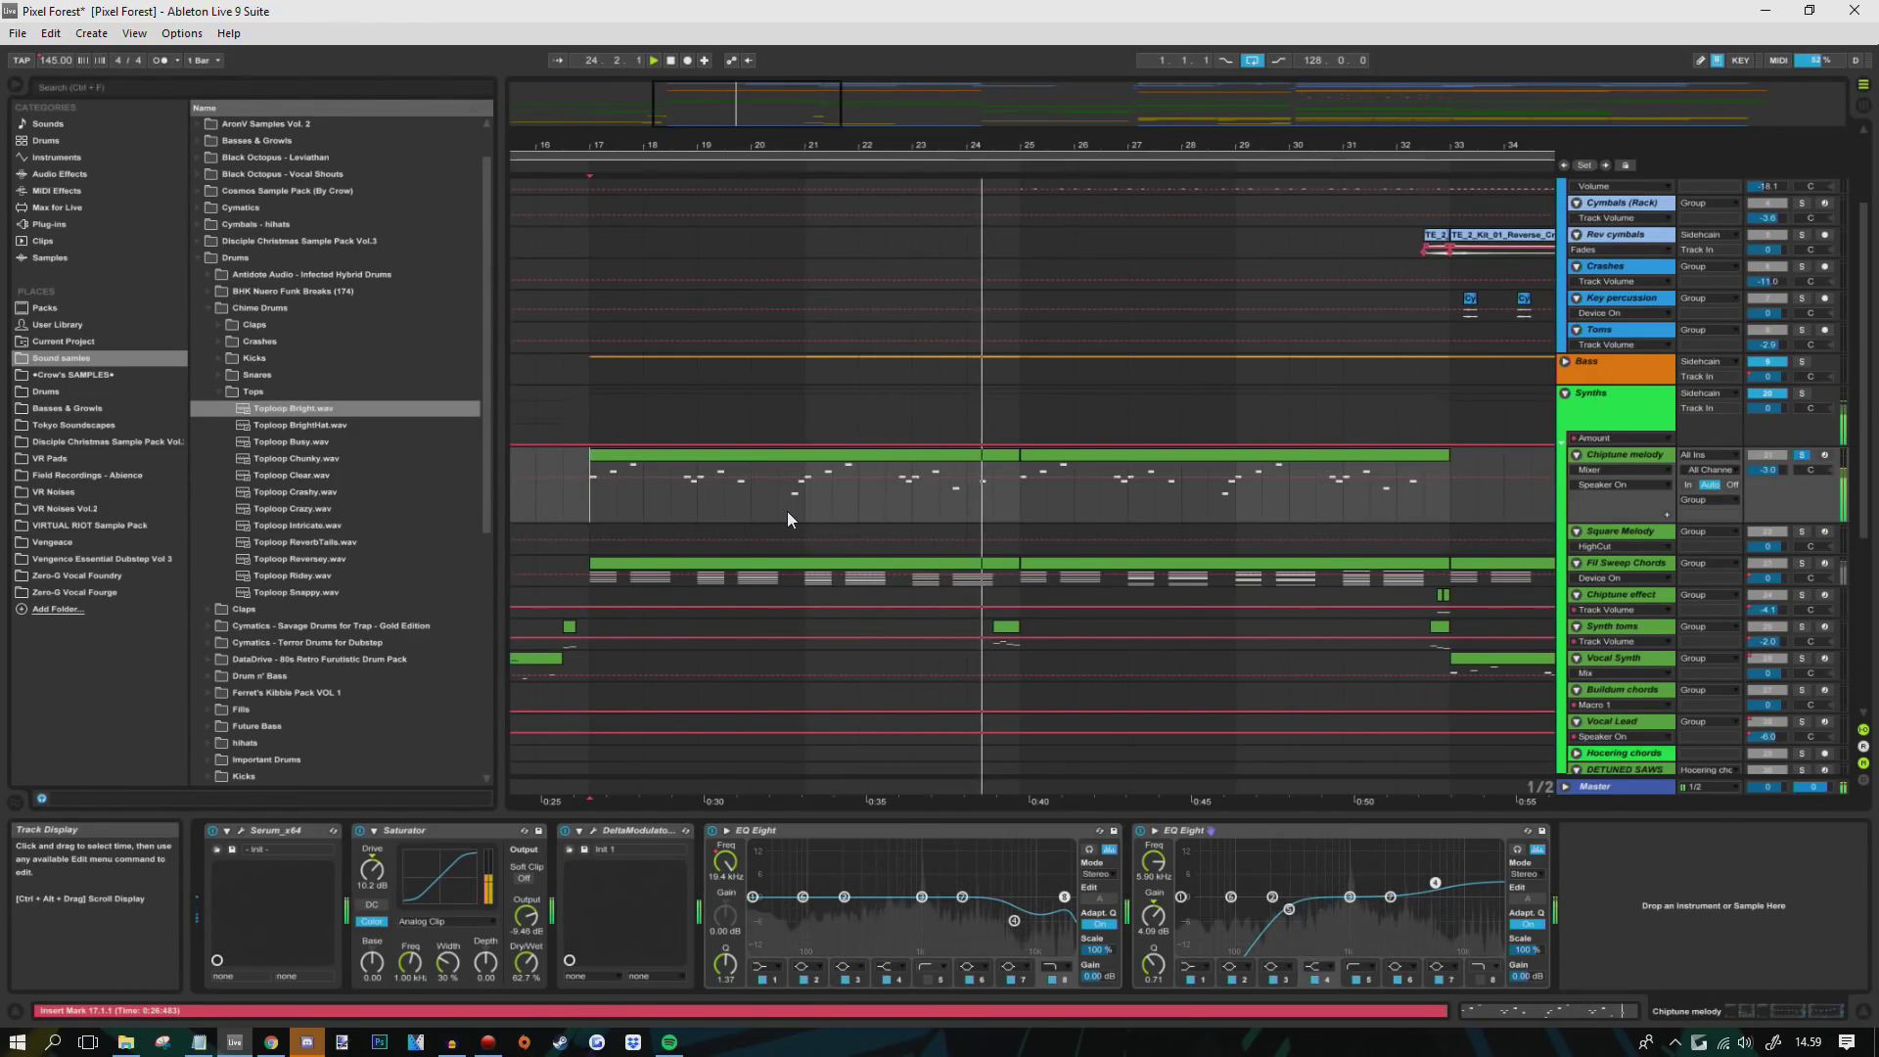
key("space")
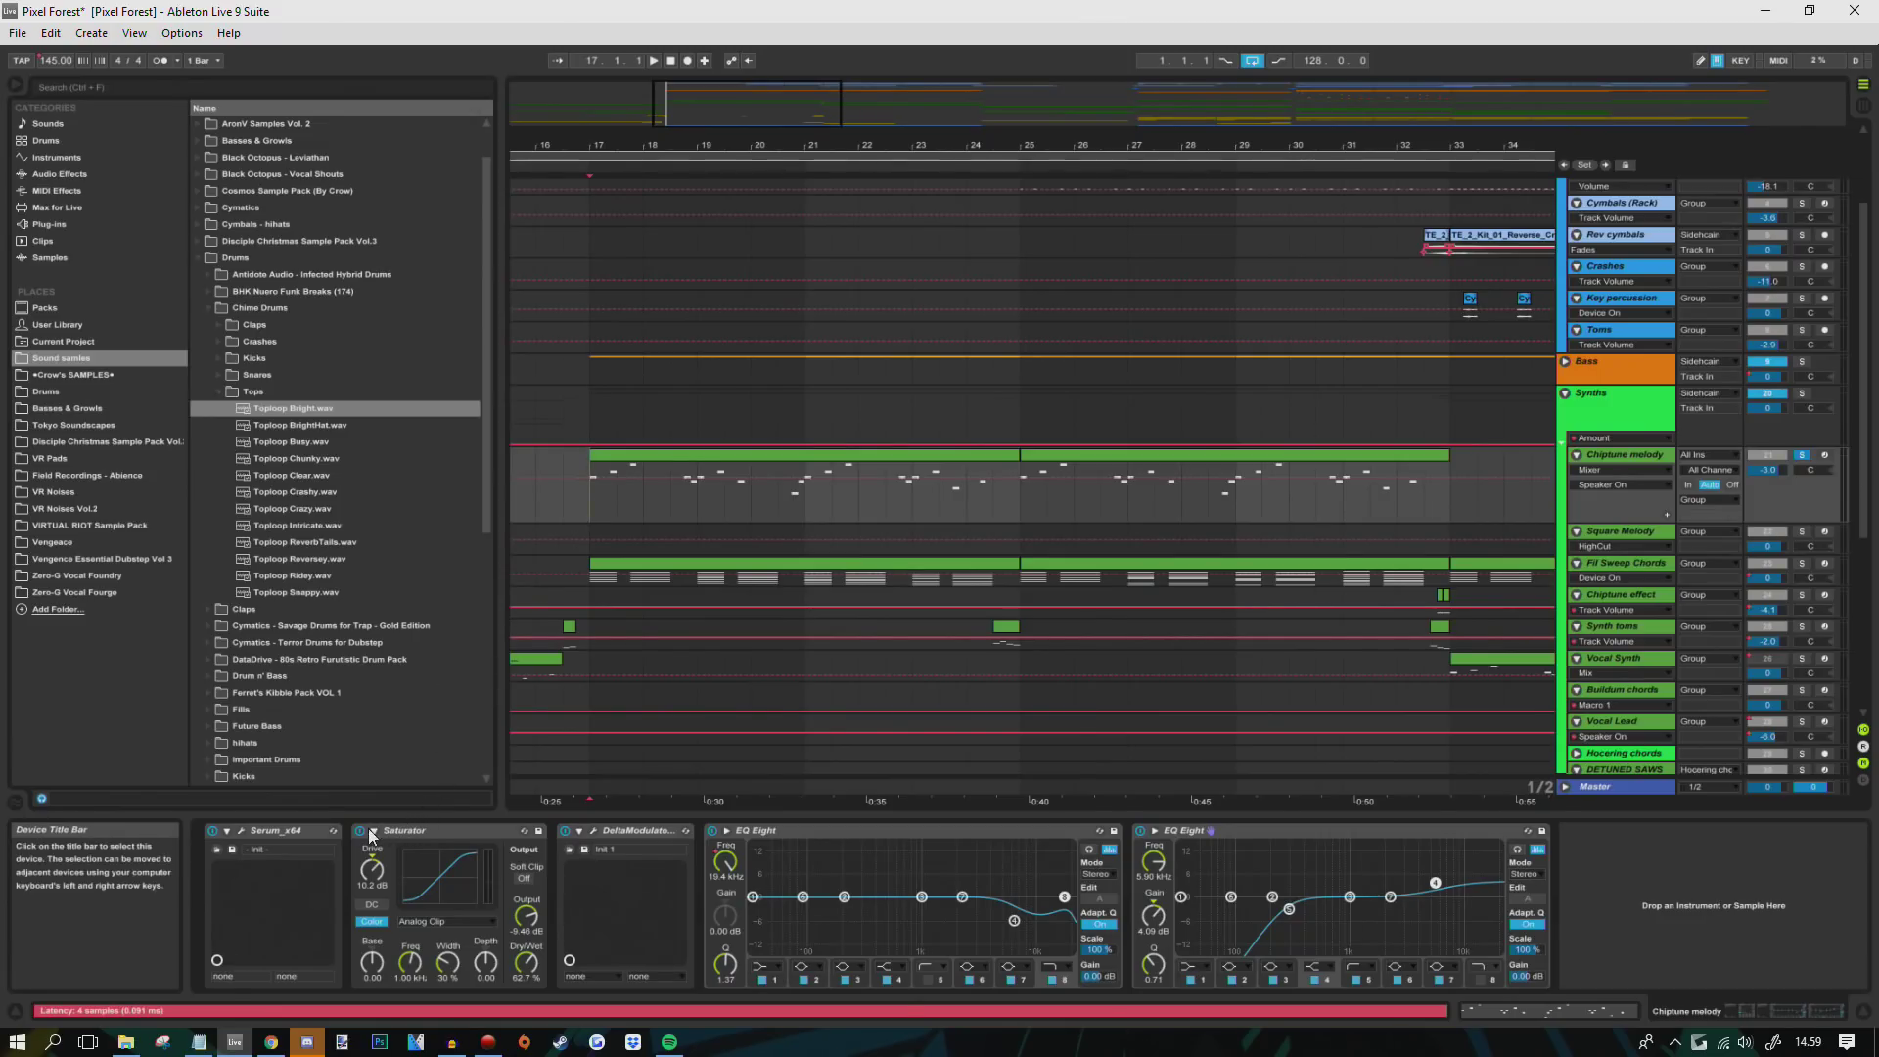
- Fold the Saturator, DeltaModulator and both EQ Eight devices on the Chiptune melody track, and open the Serum editor
left_click(433, 832)
double_click(432, 832)
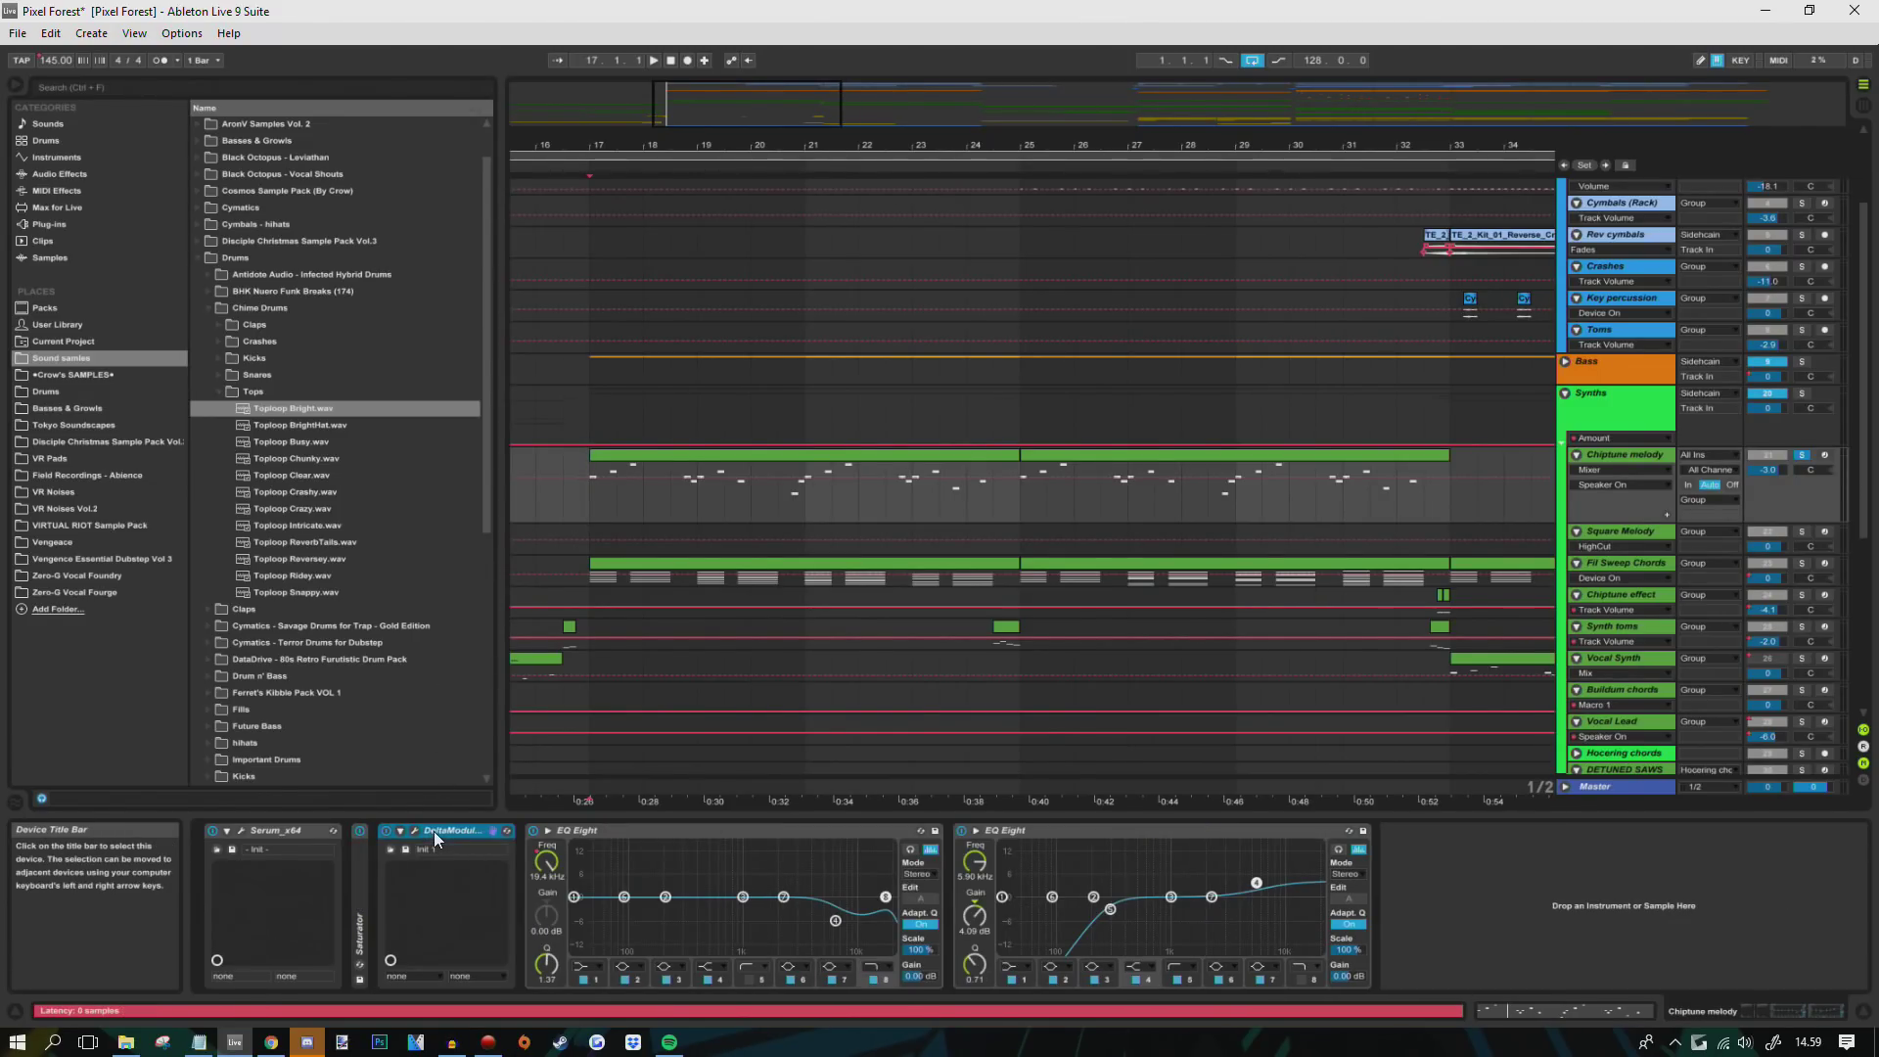
double_click(433, 831)
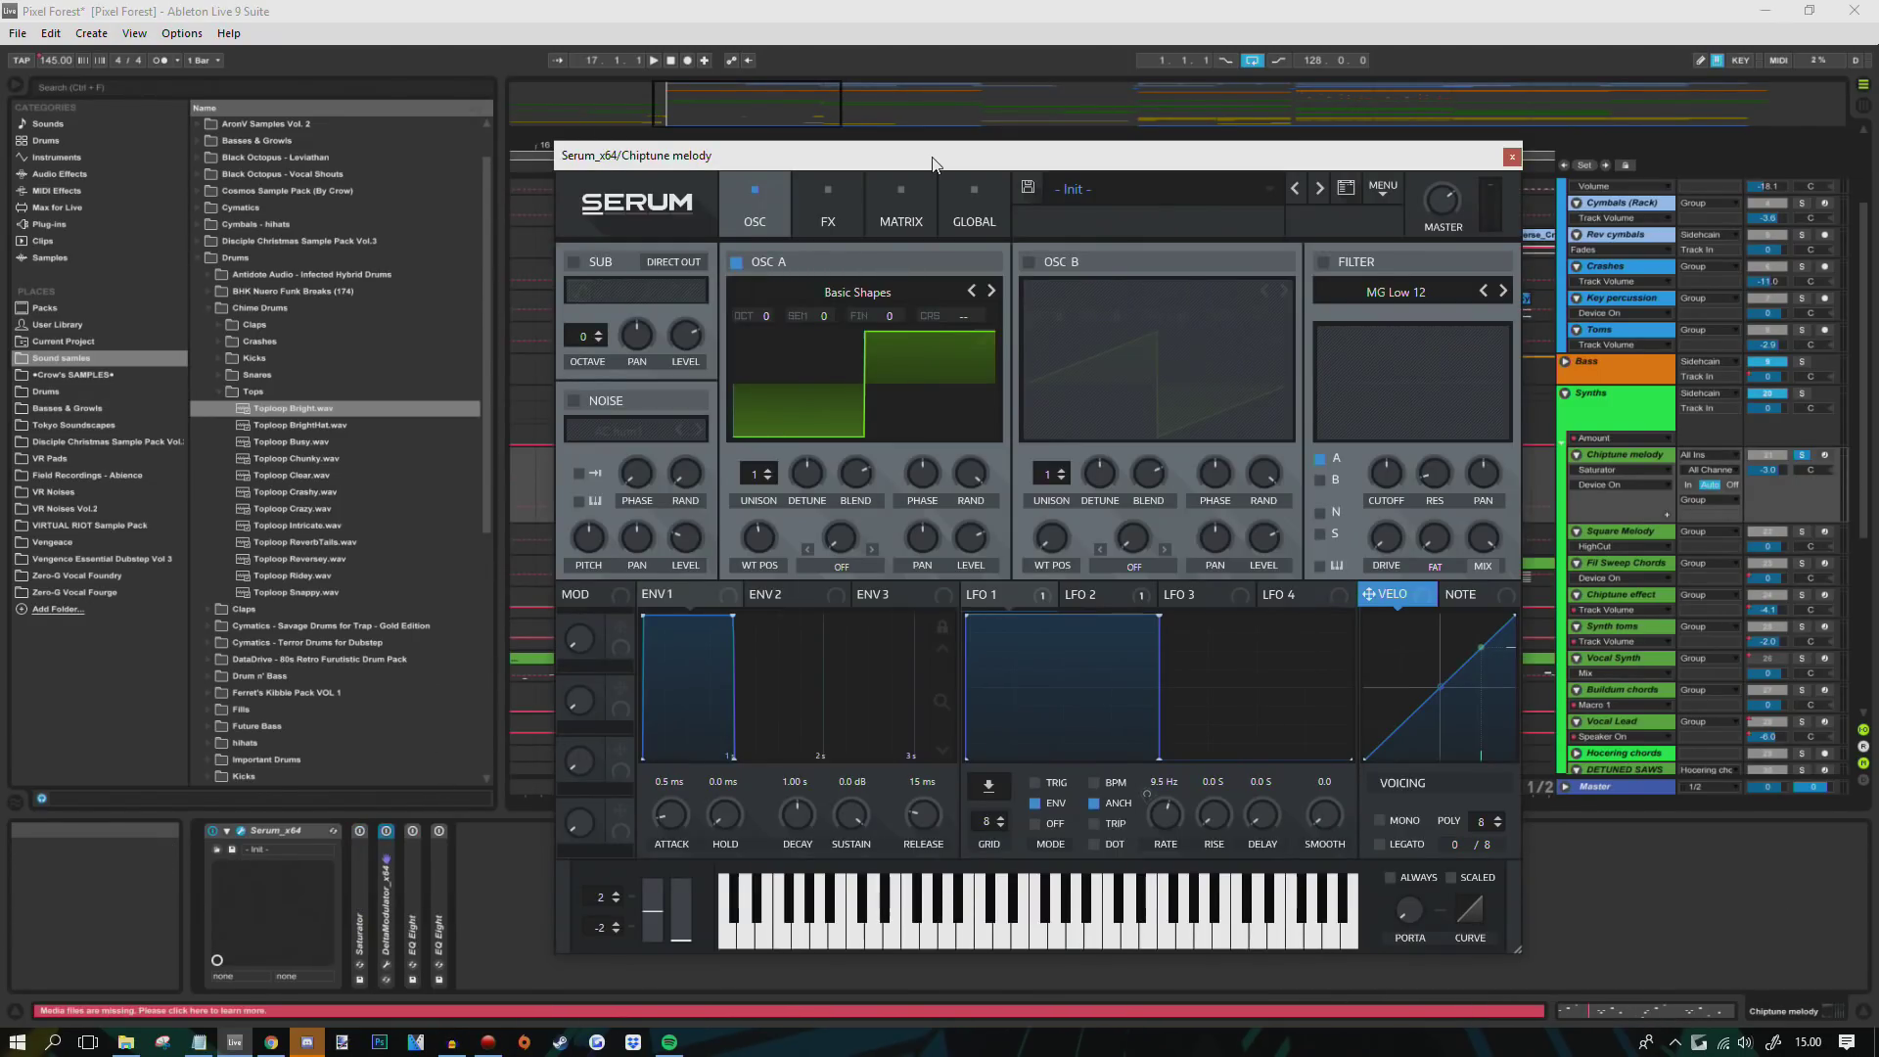
left_click_drag(933, 159, 1143, 150)
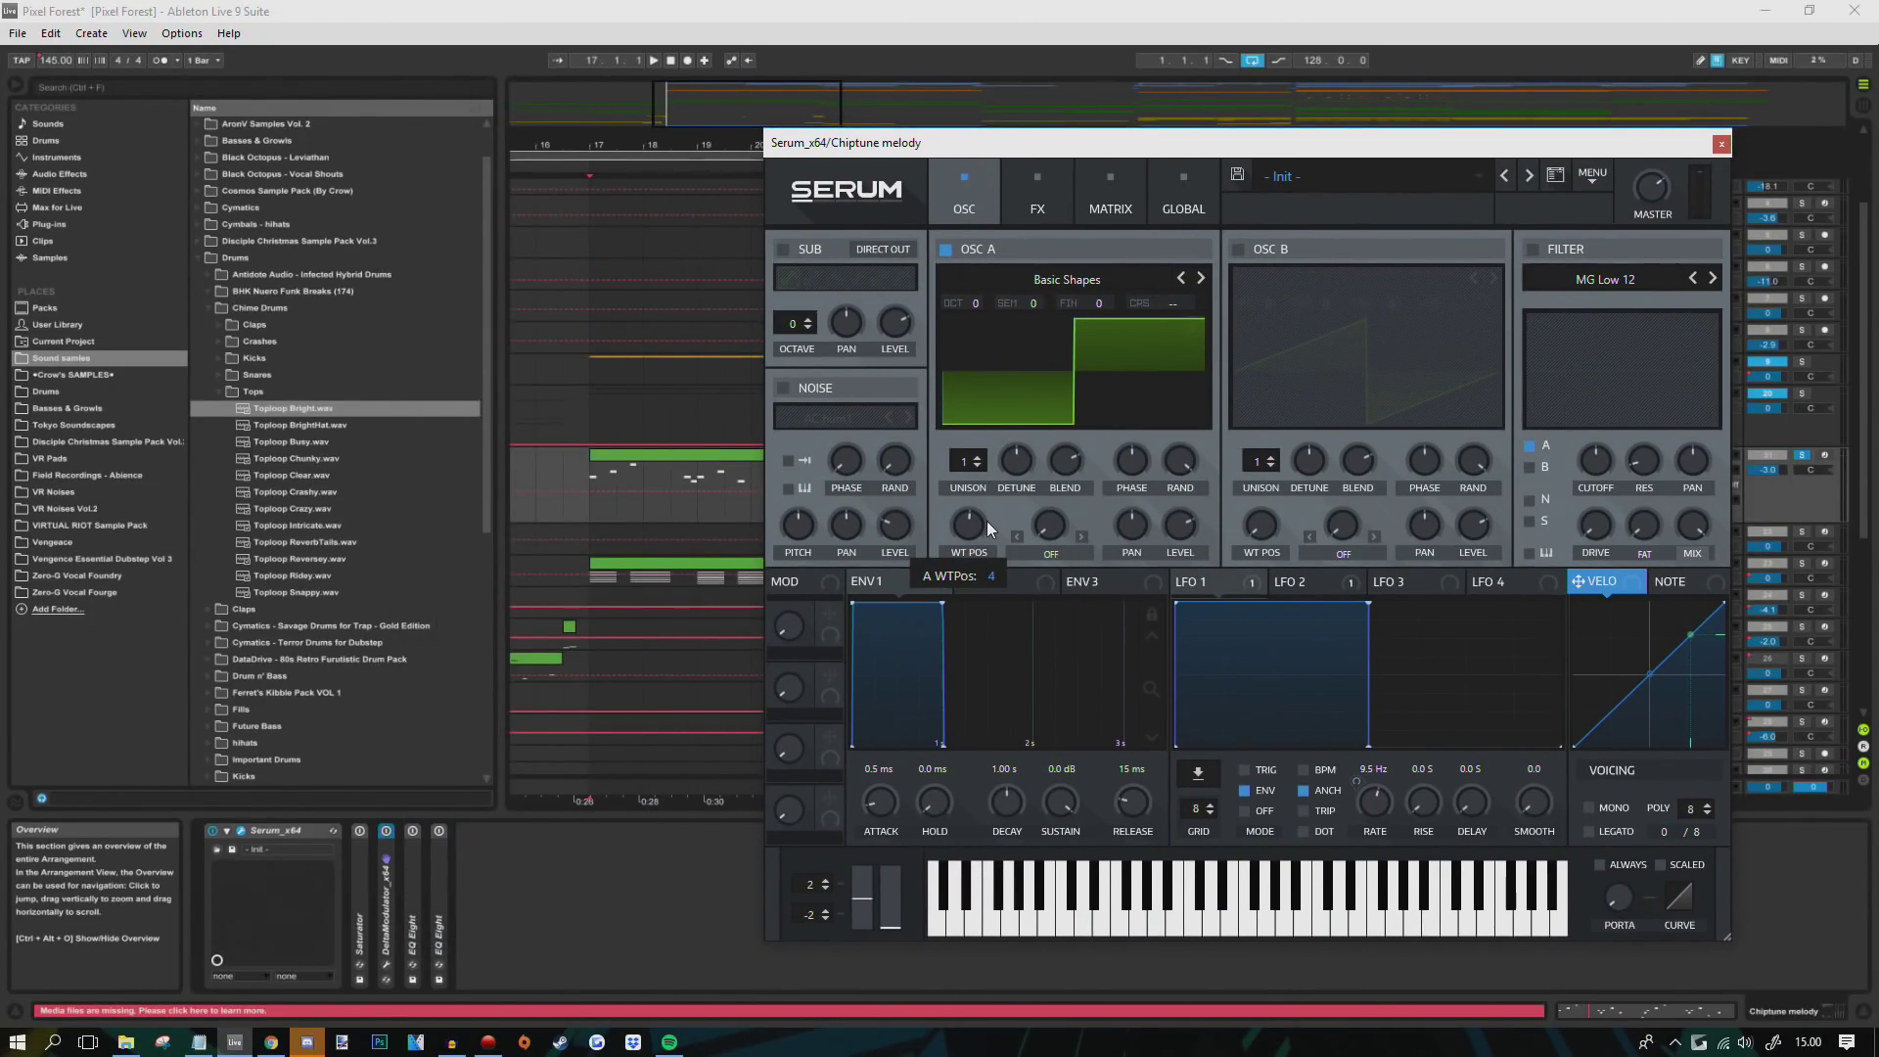
- Examine Serum's LFO 1 and LFO 2 and their matrix routings to master tuning and LFO 1 rate
left_click(1224, 588)
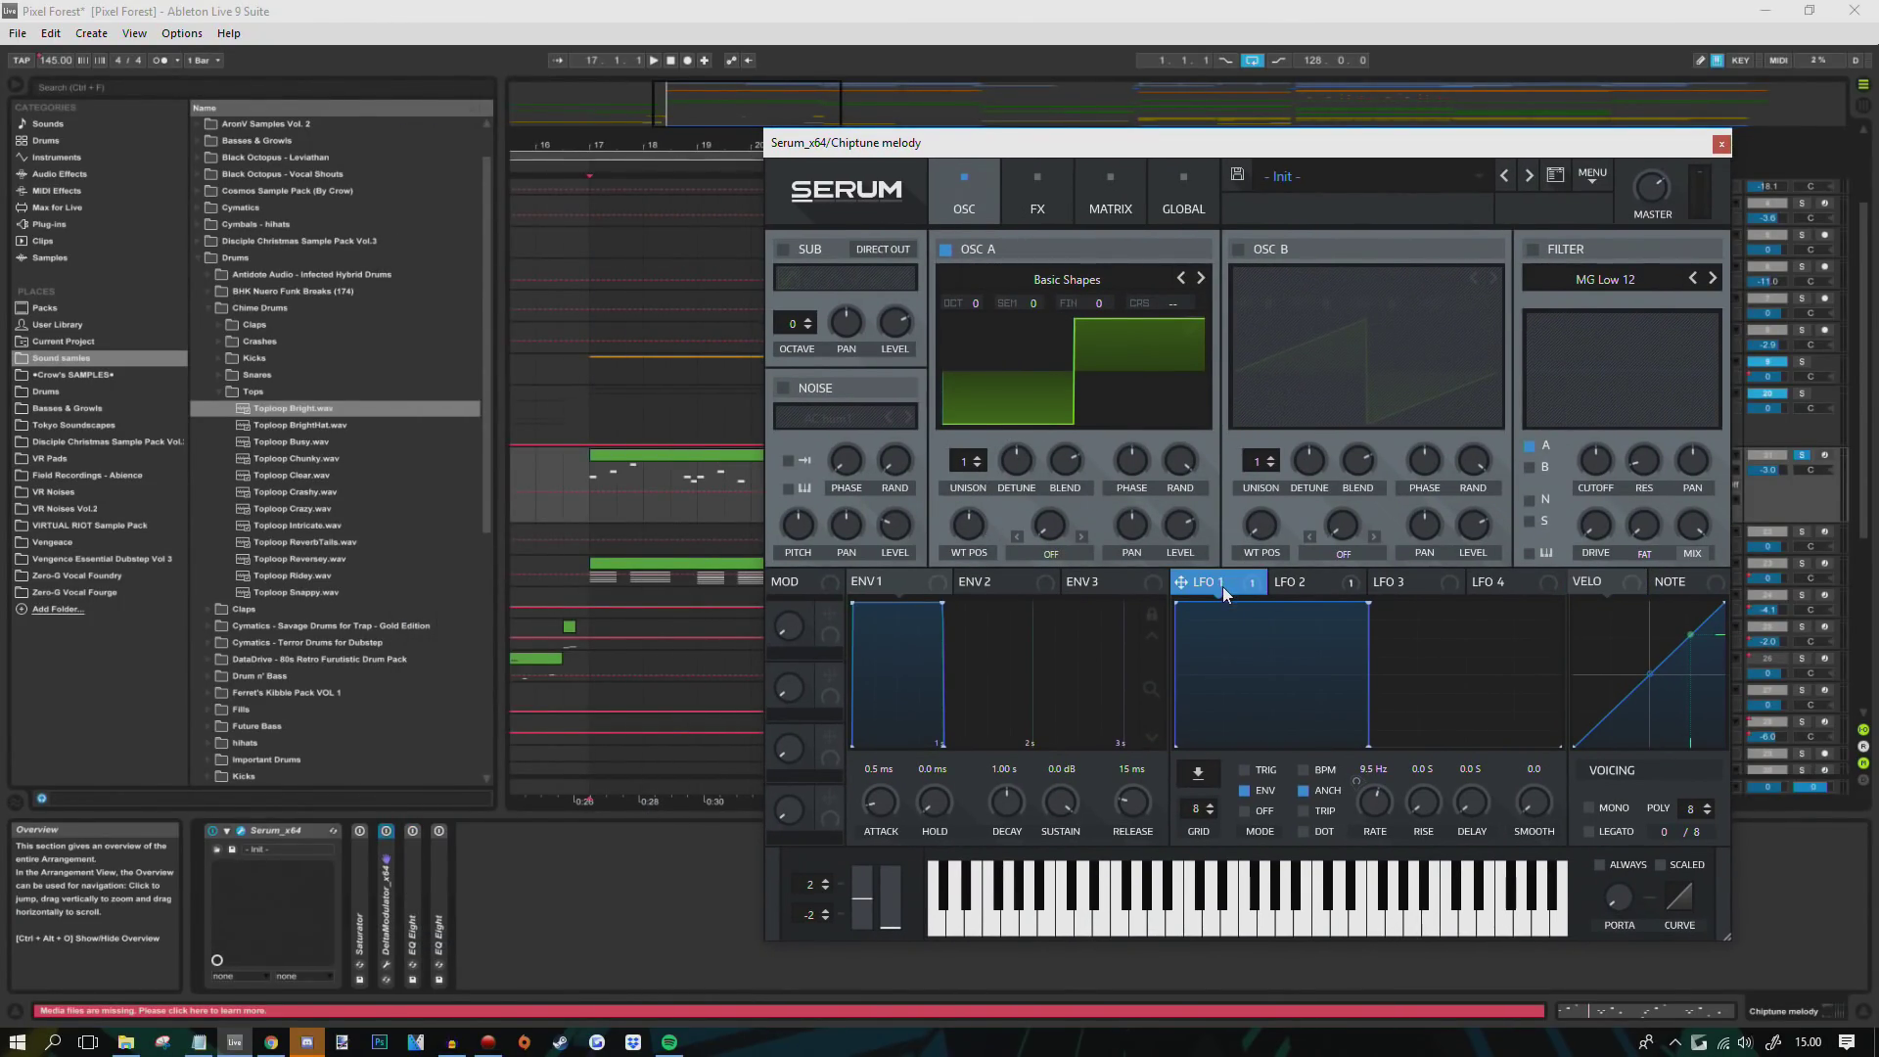
left_click(1110, 196)
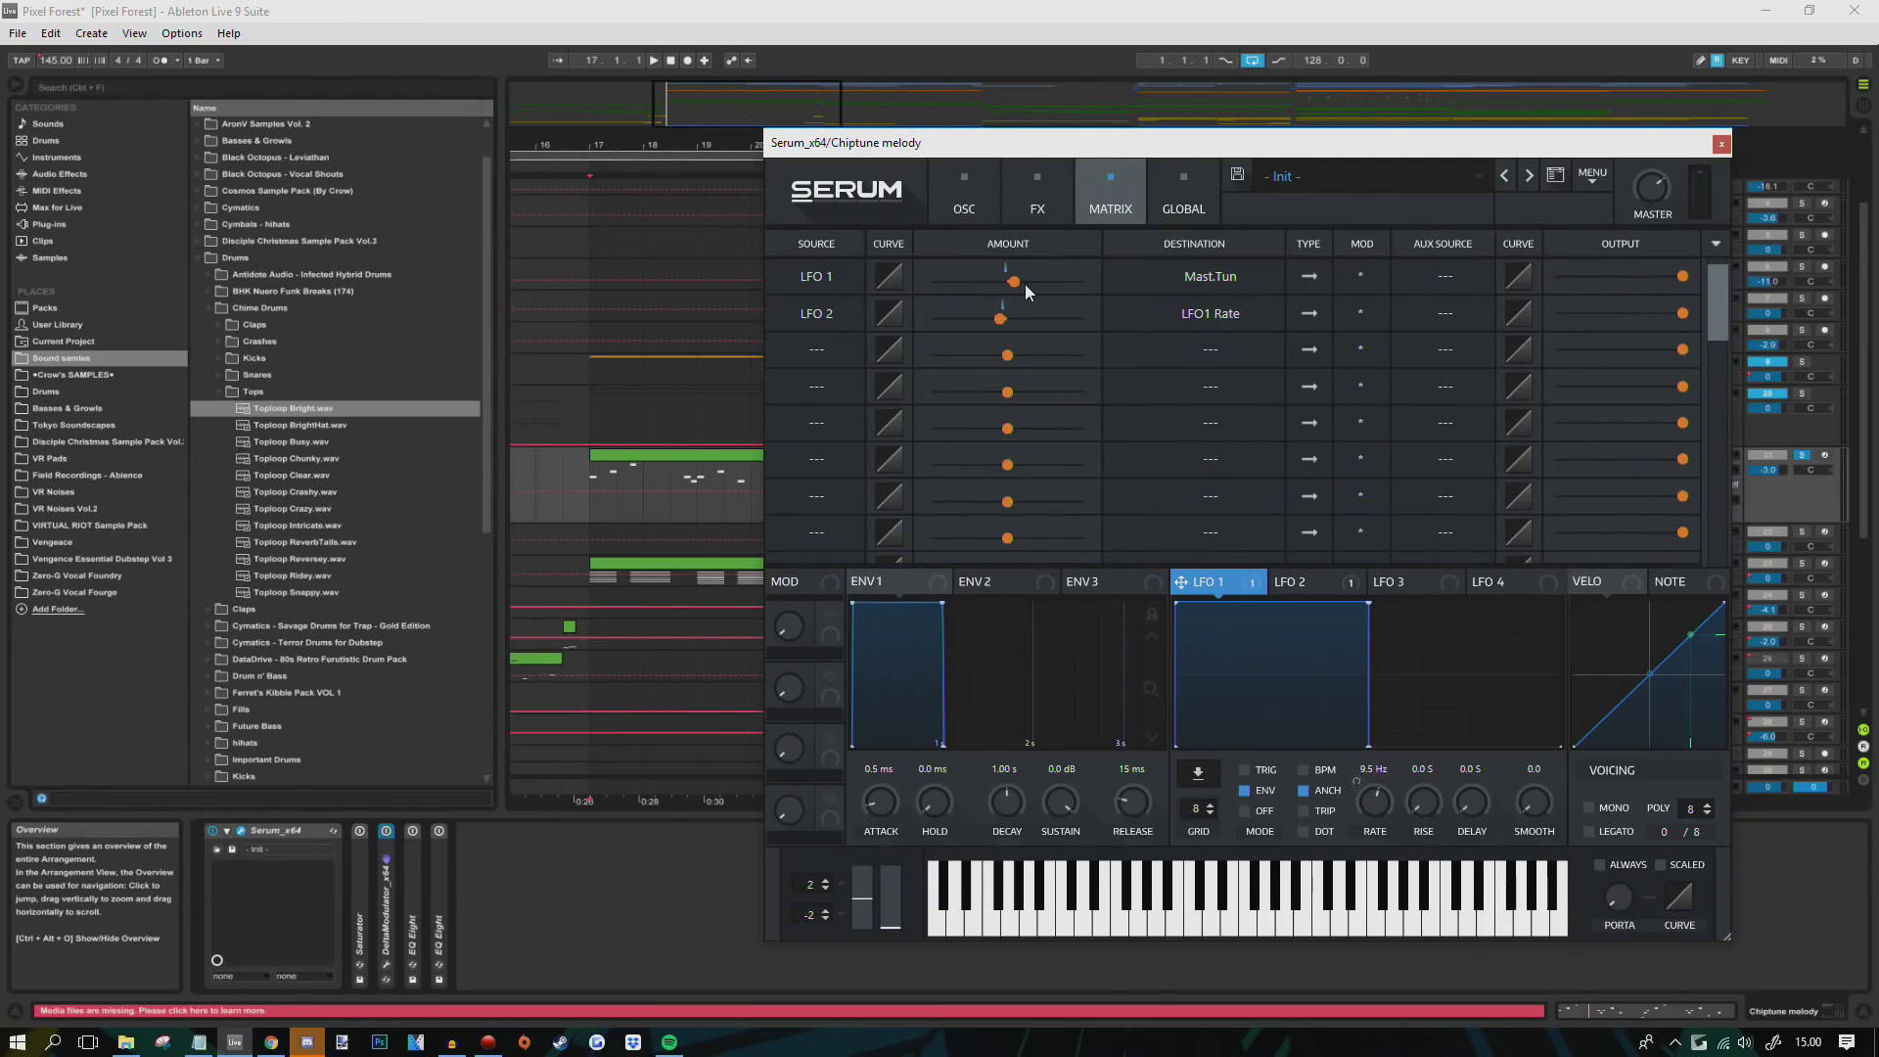
mouse_move(1013, 280)
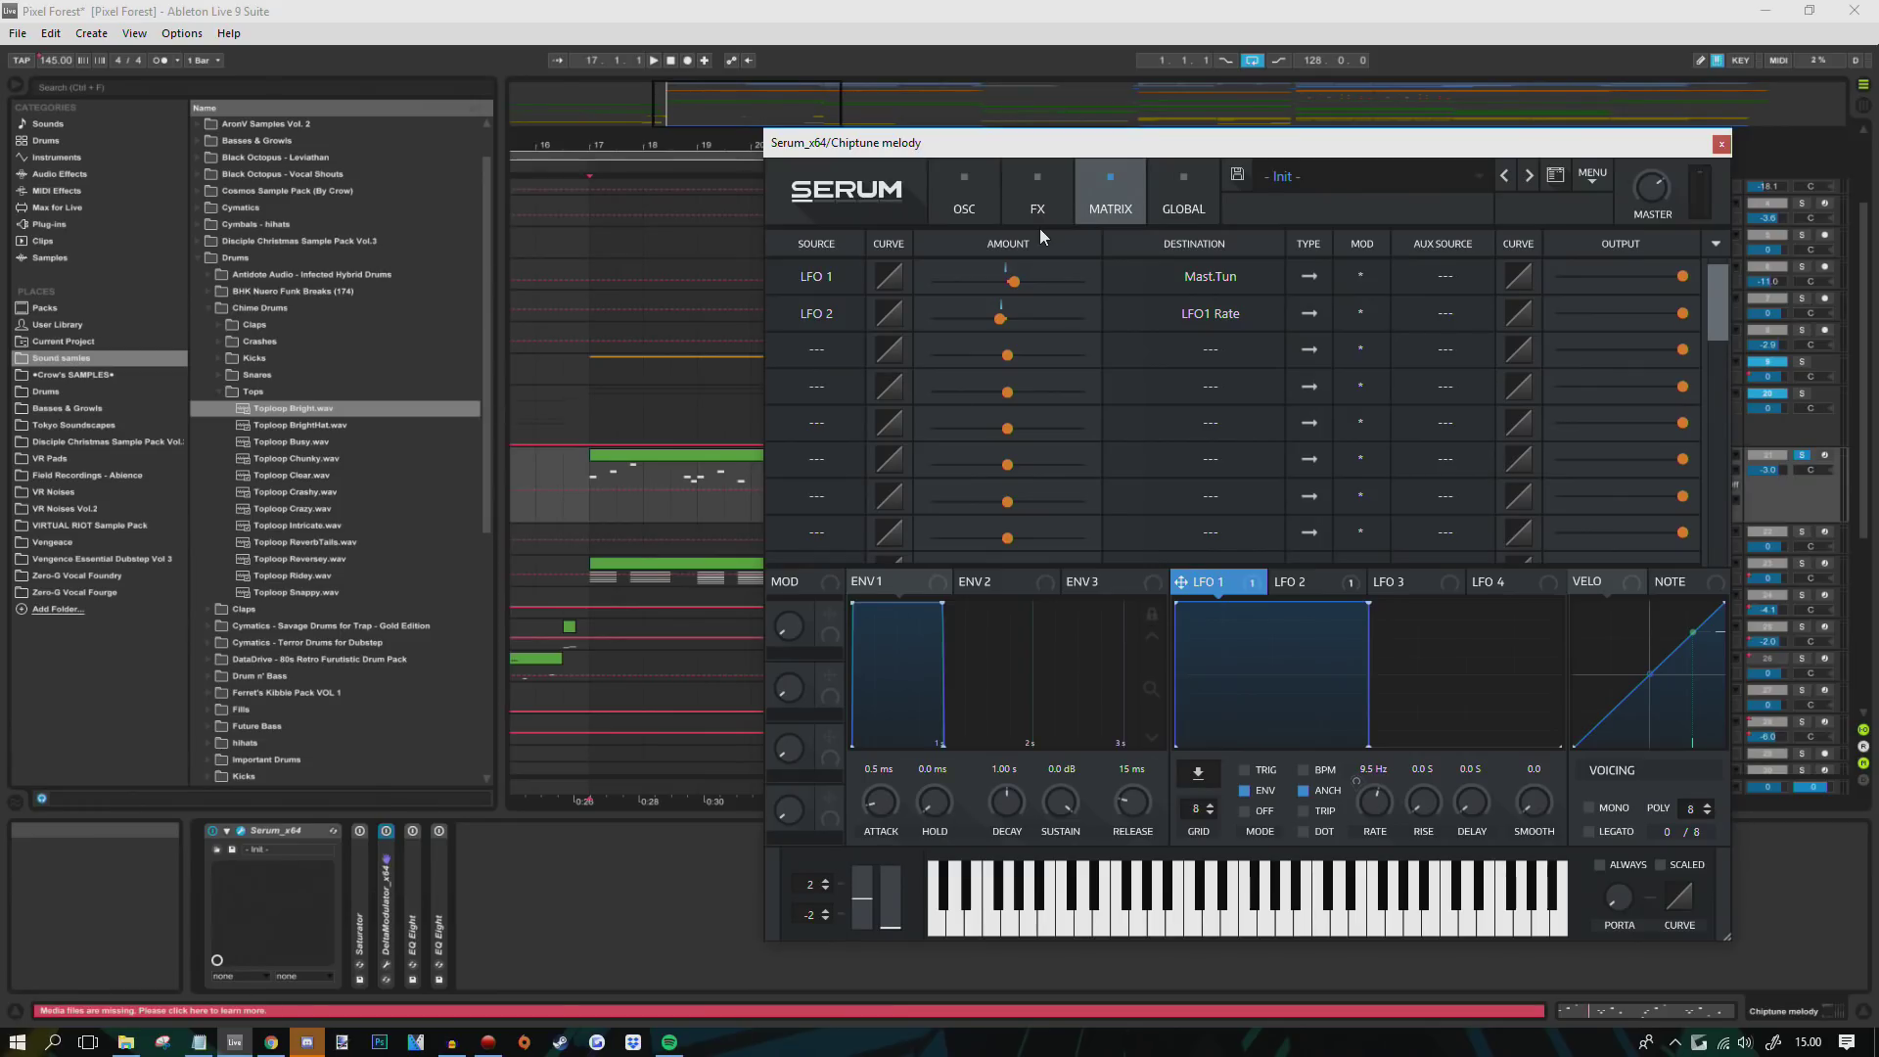
left_click(1302, 584)
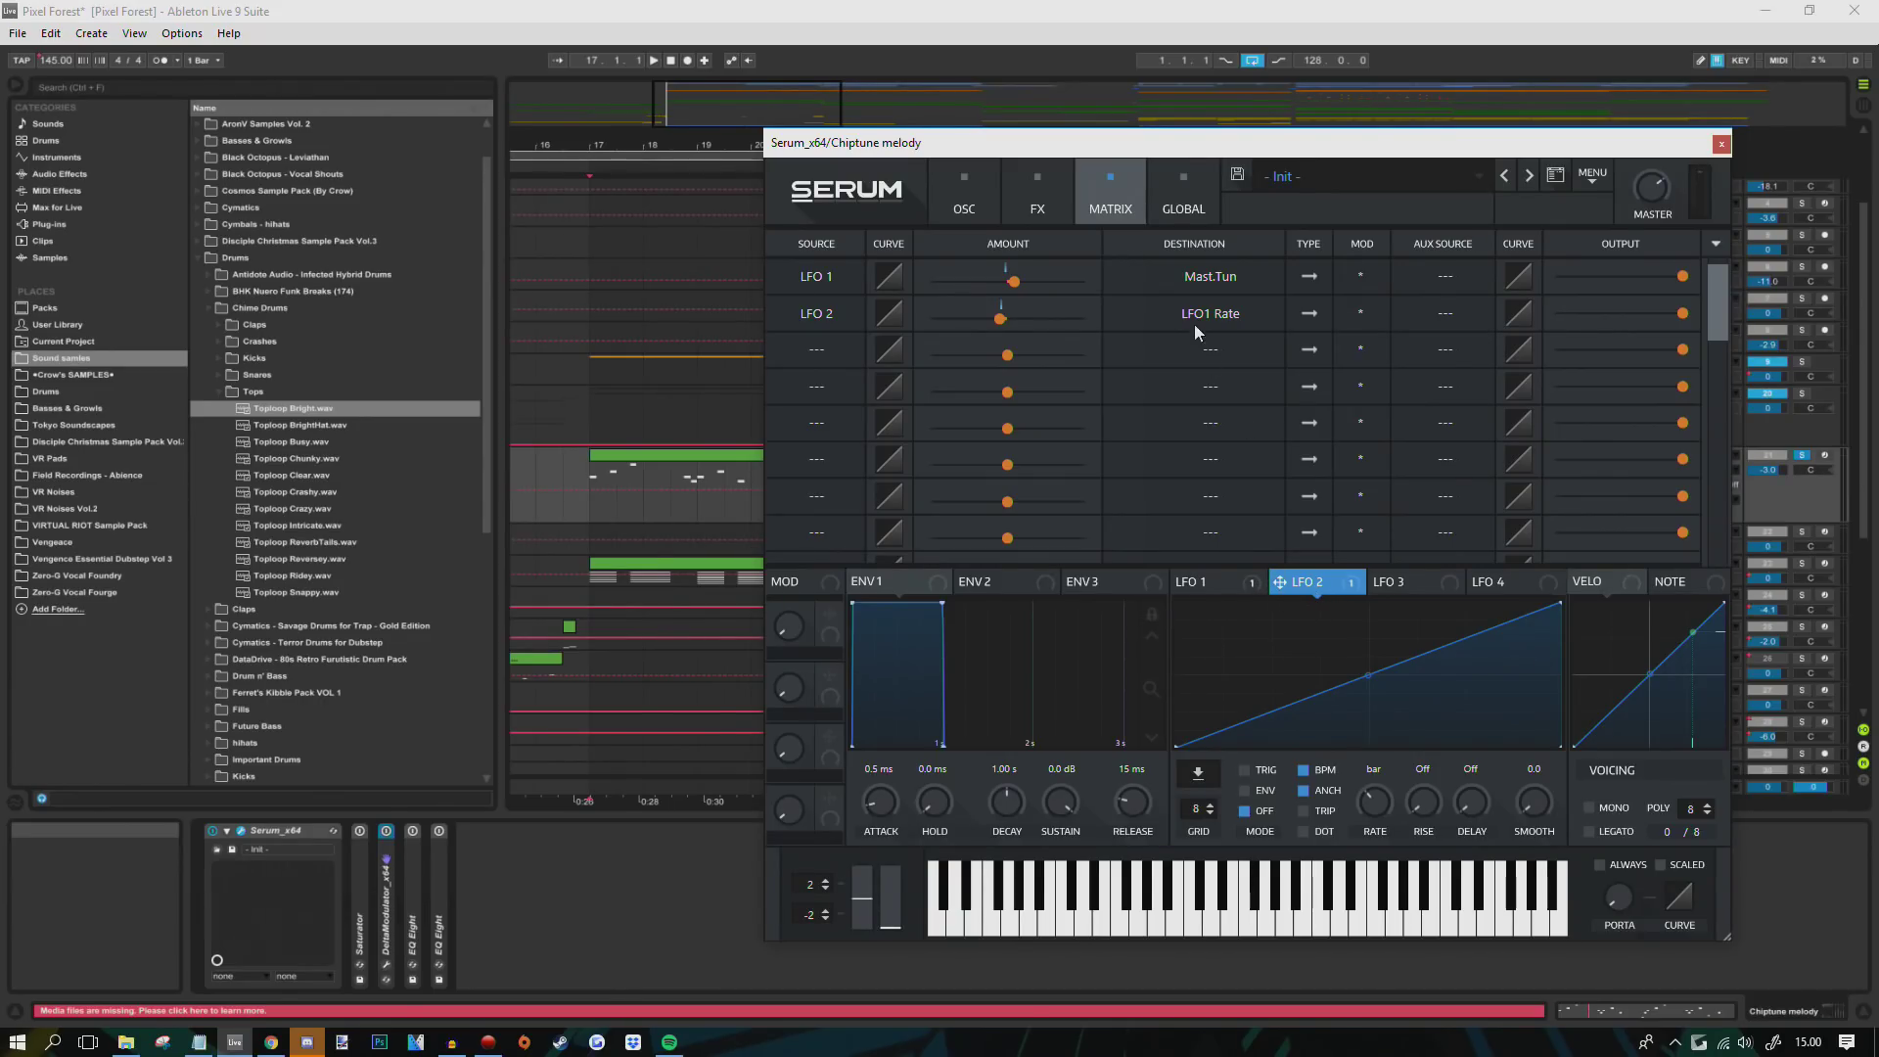
left_click(1224, 586)
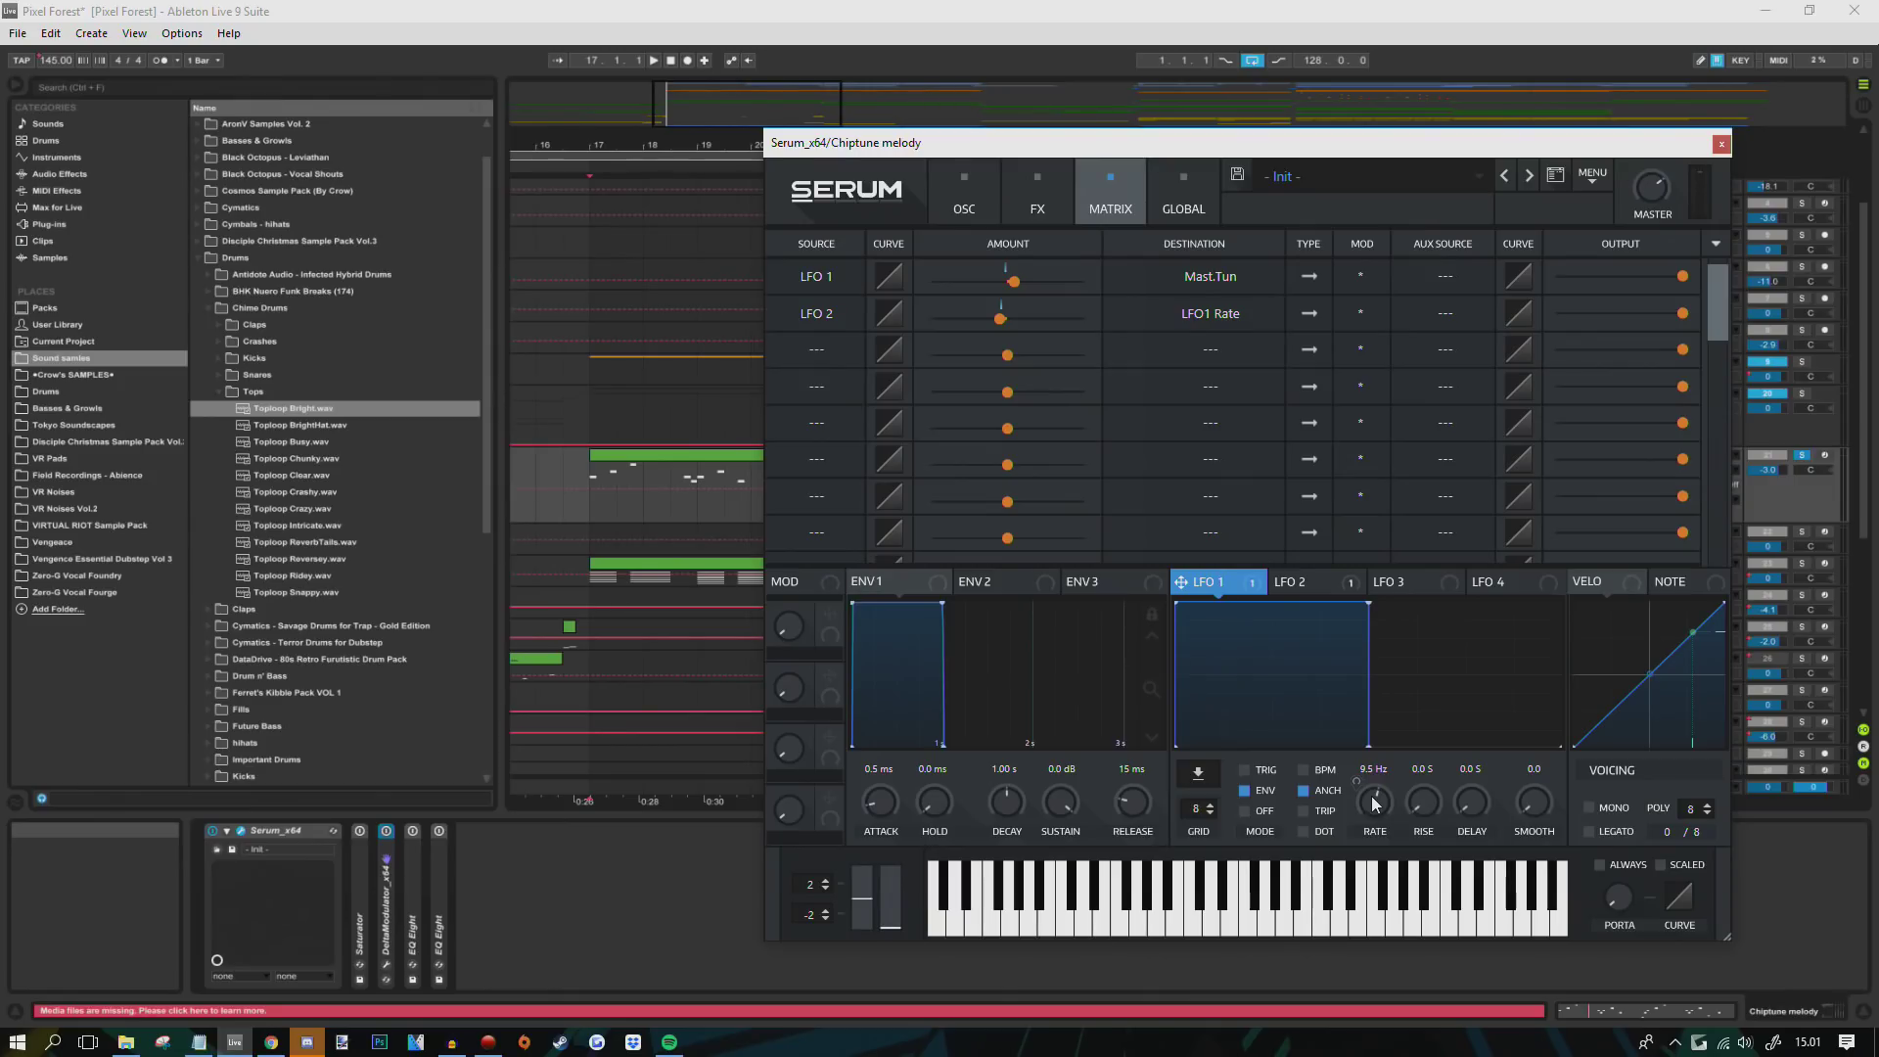
mouse_move(1000, 318)
- Play the Chiptune melody clip from position 18.4.1 and stop playback
left_click(598, 483)
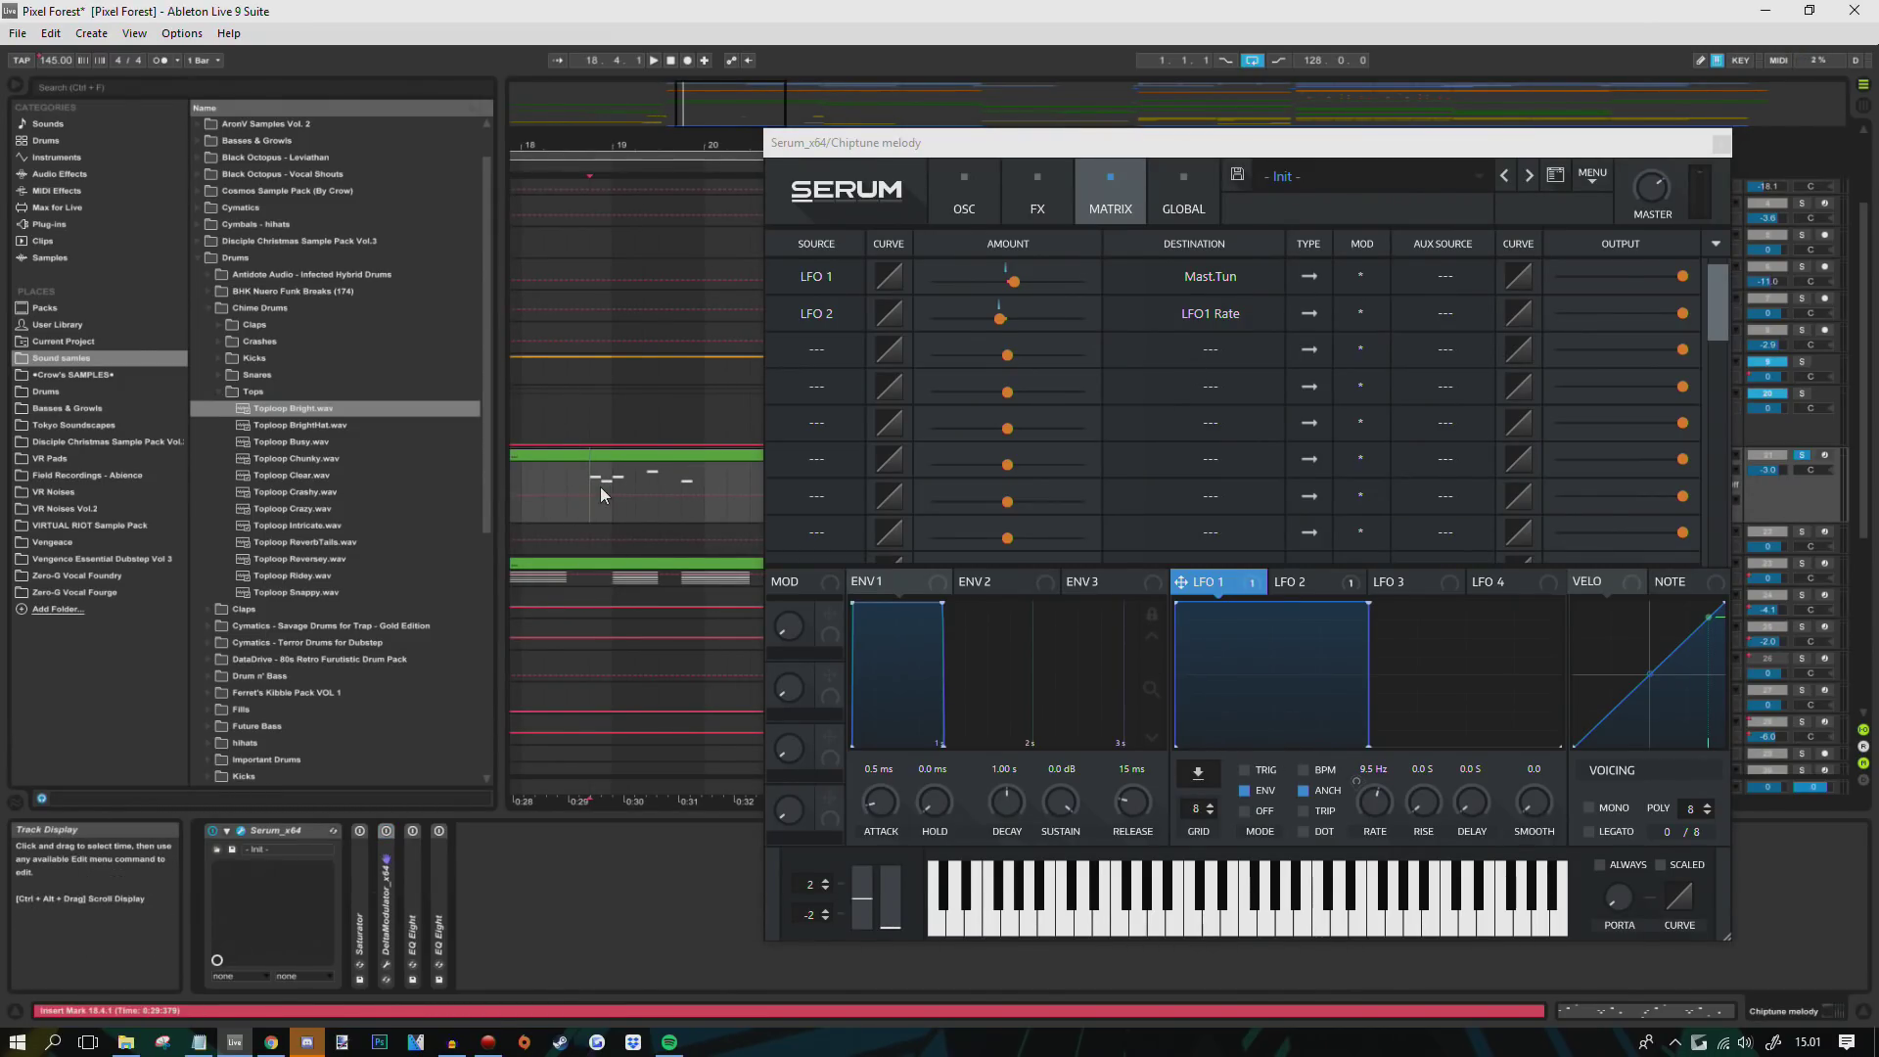
key("space")
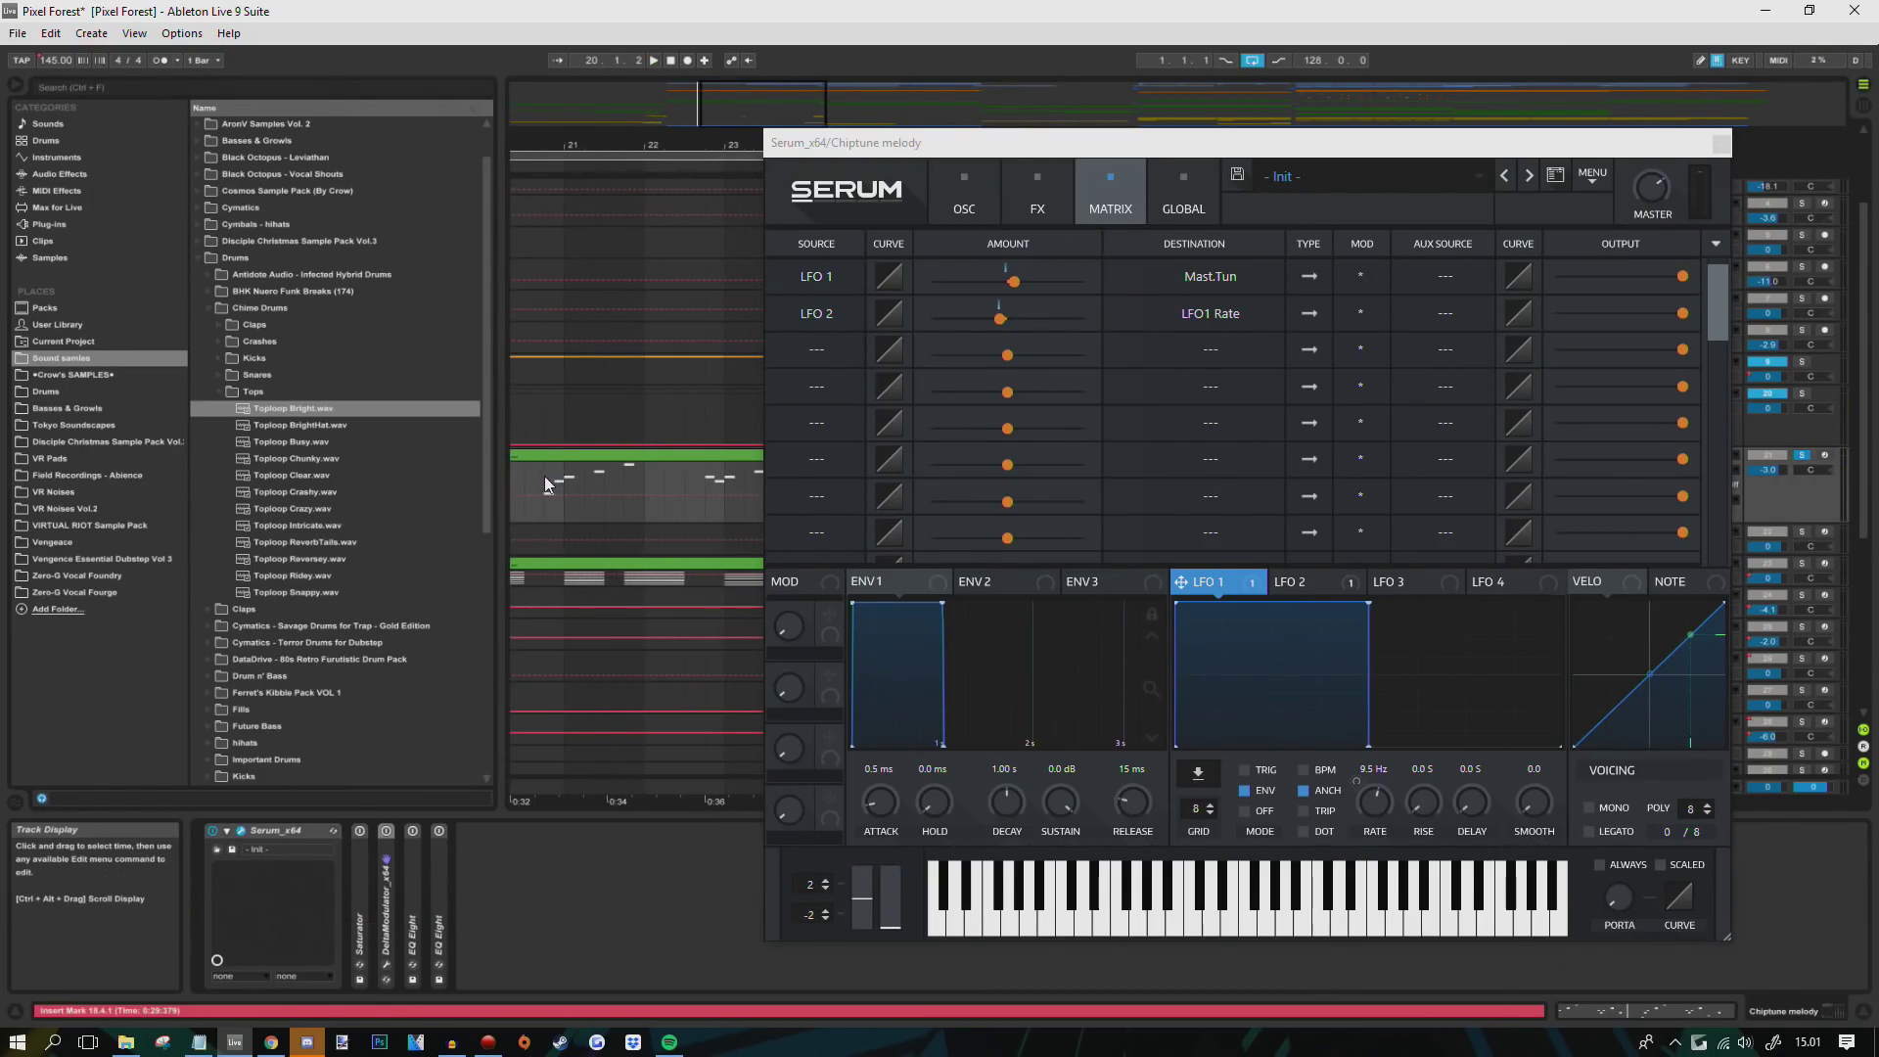
key("space")
- Review Serum's oscillator, matrix and effects pages, and close the plug-in window
left_click(965, 201)
left_click(1111, 196)
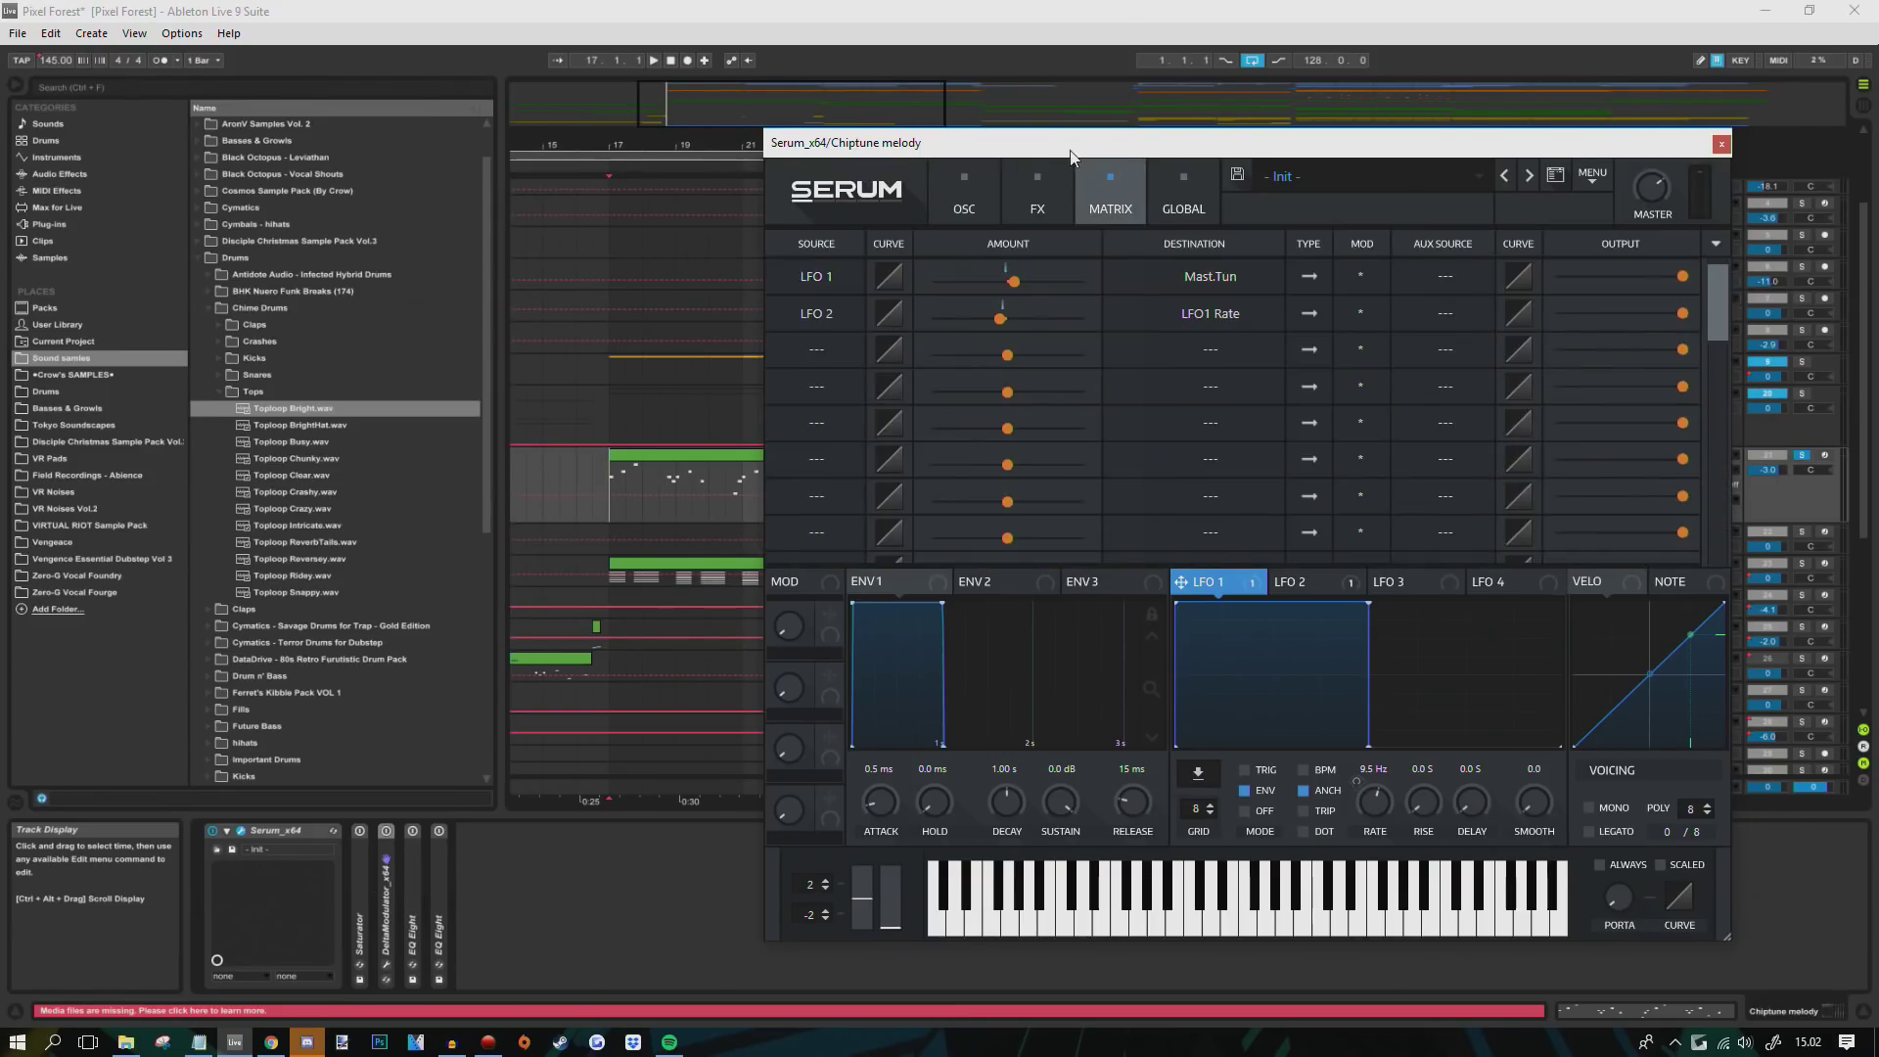
left_click(1037, 190)
left_click(964, 196)
left_click(1723, 144)
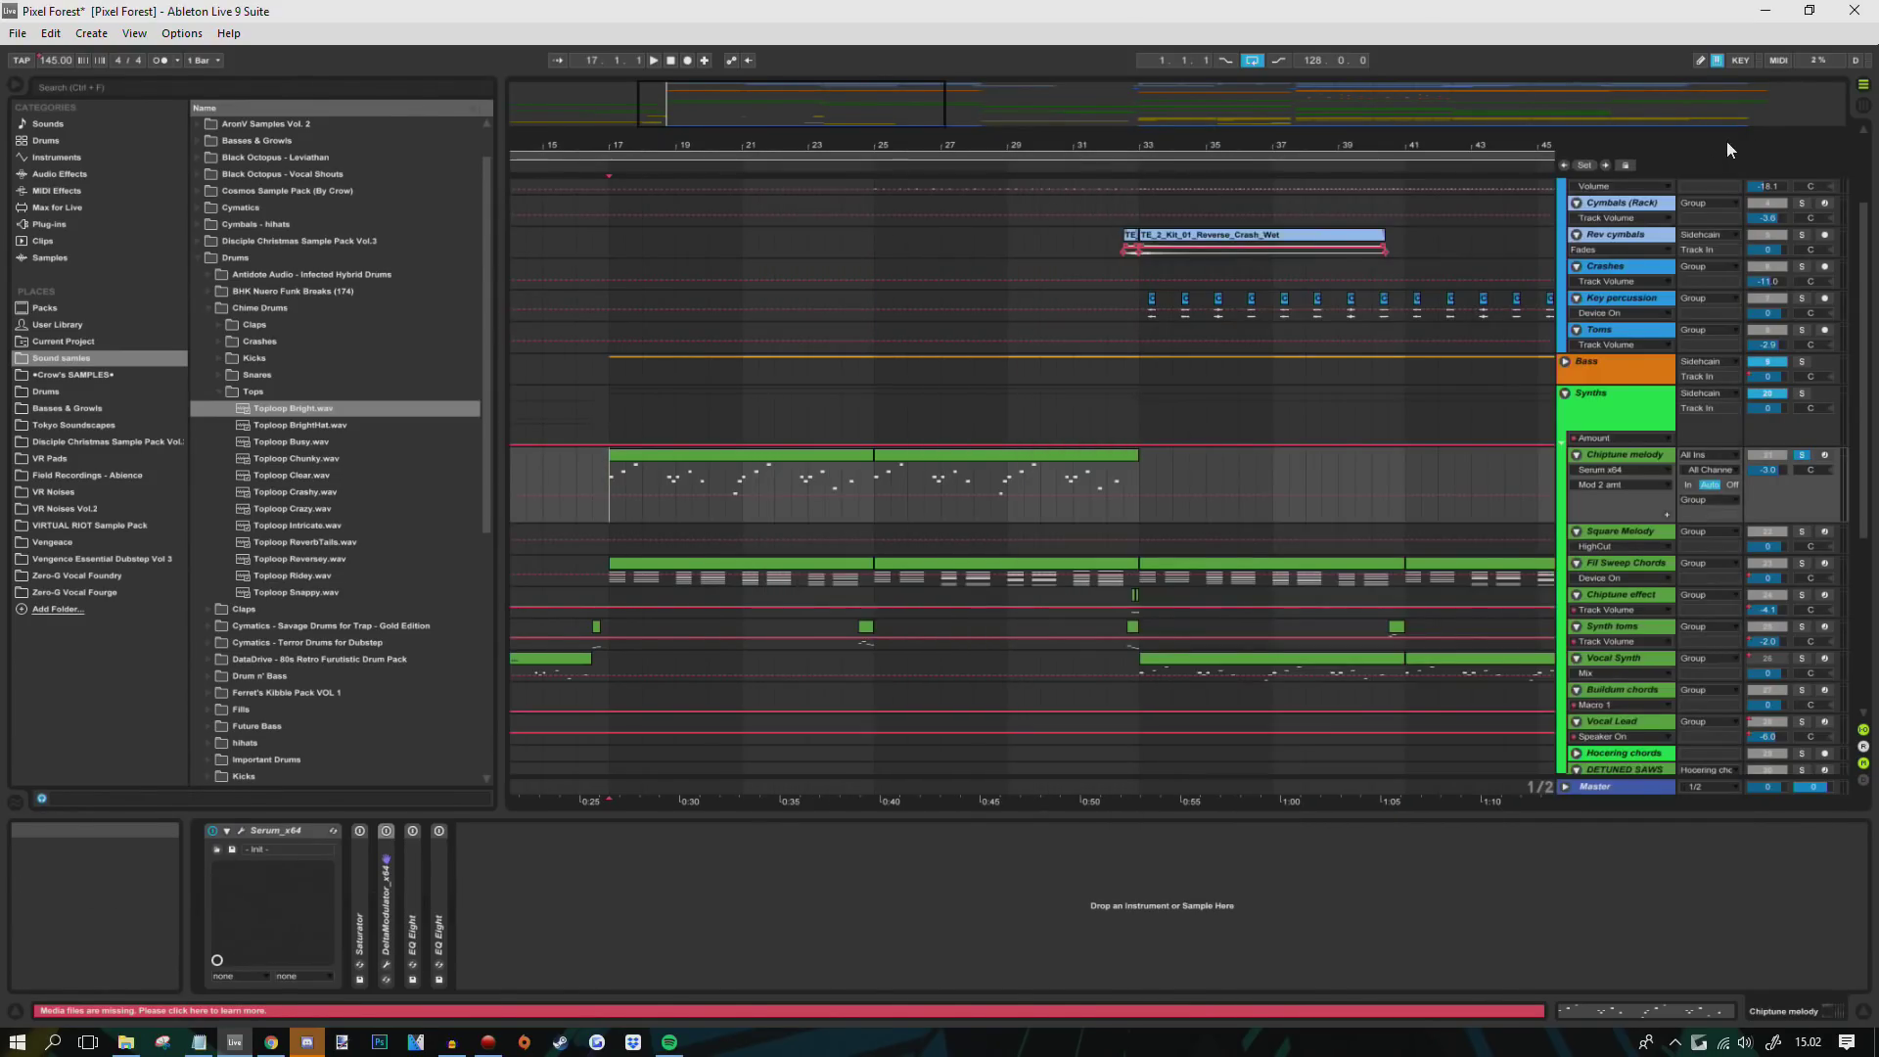
- Unfold the Saturator, audition its effect on the Chiptune melody from bar 17, and fold the device again
double_click(366, 881)
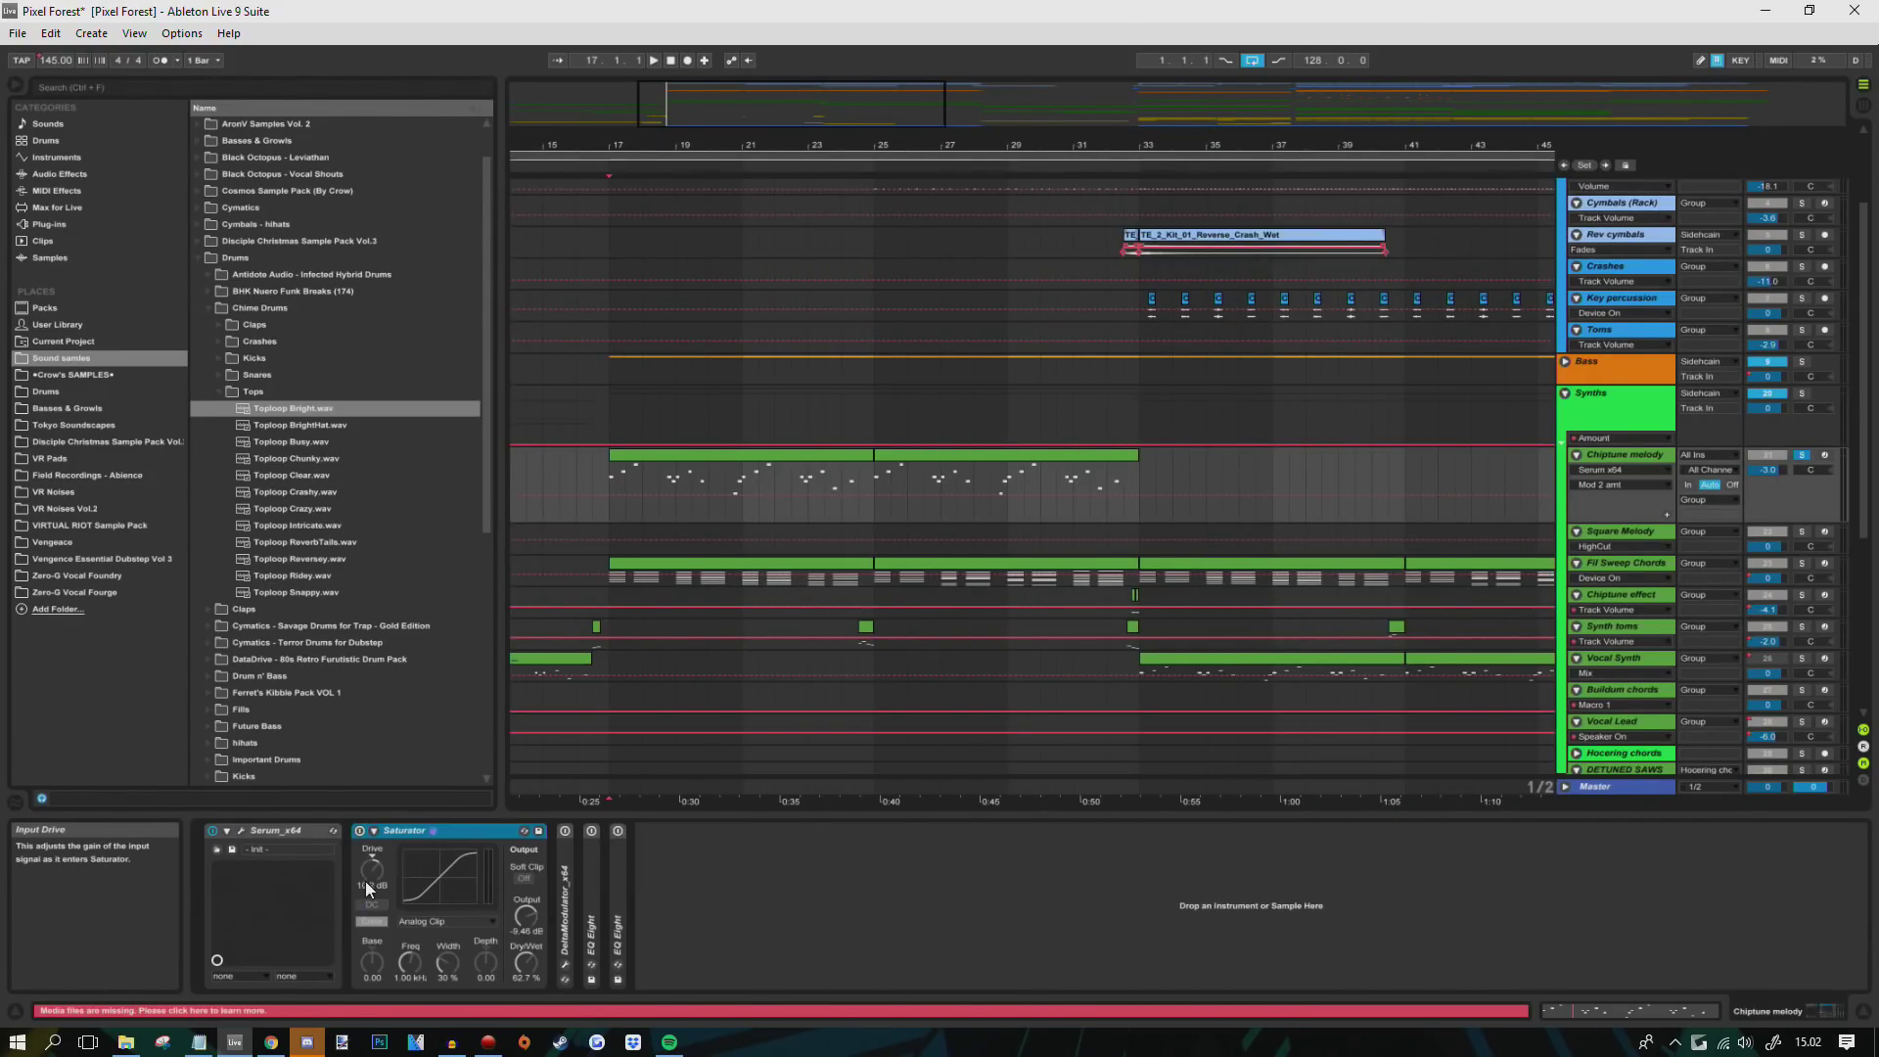
key("space")
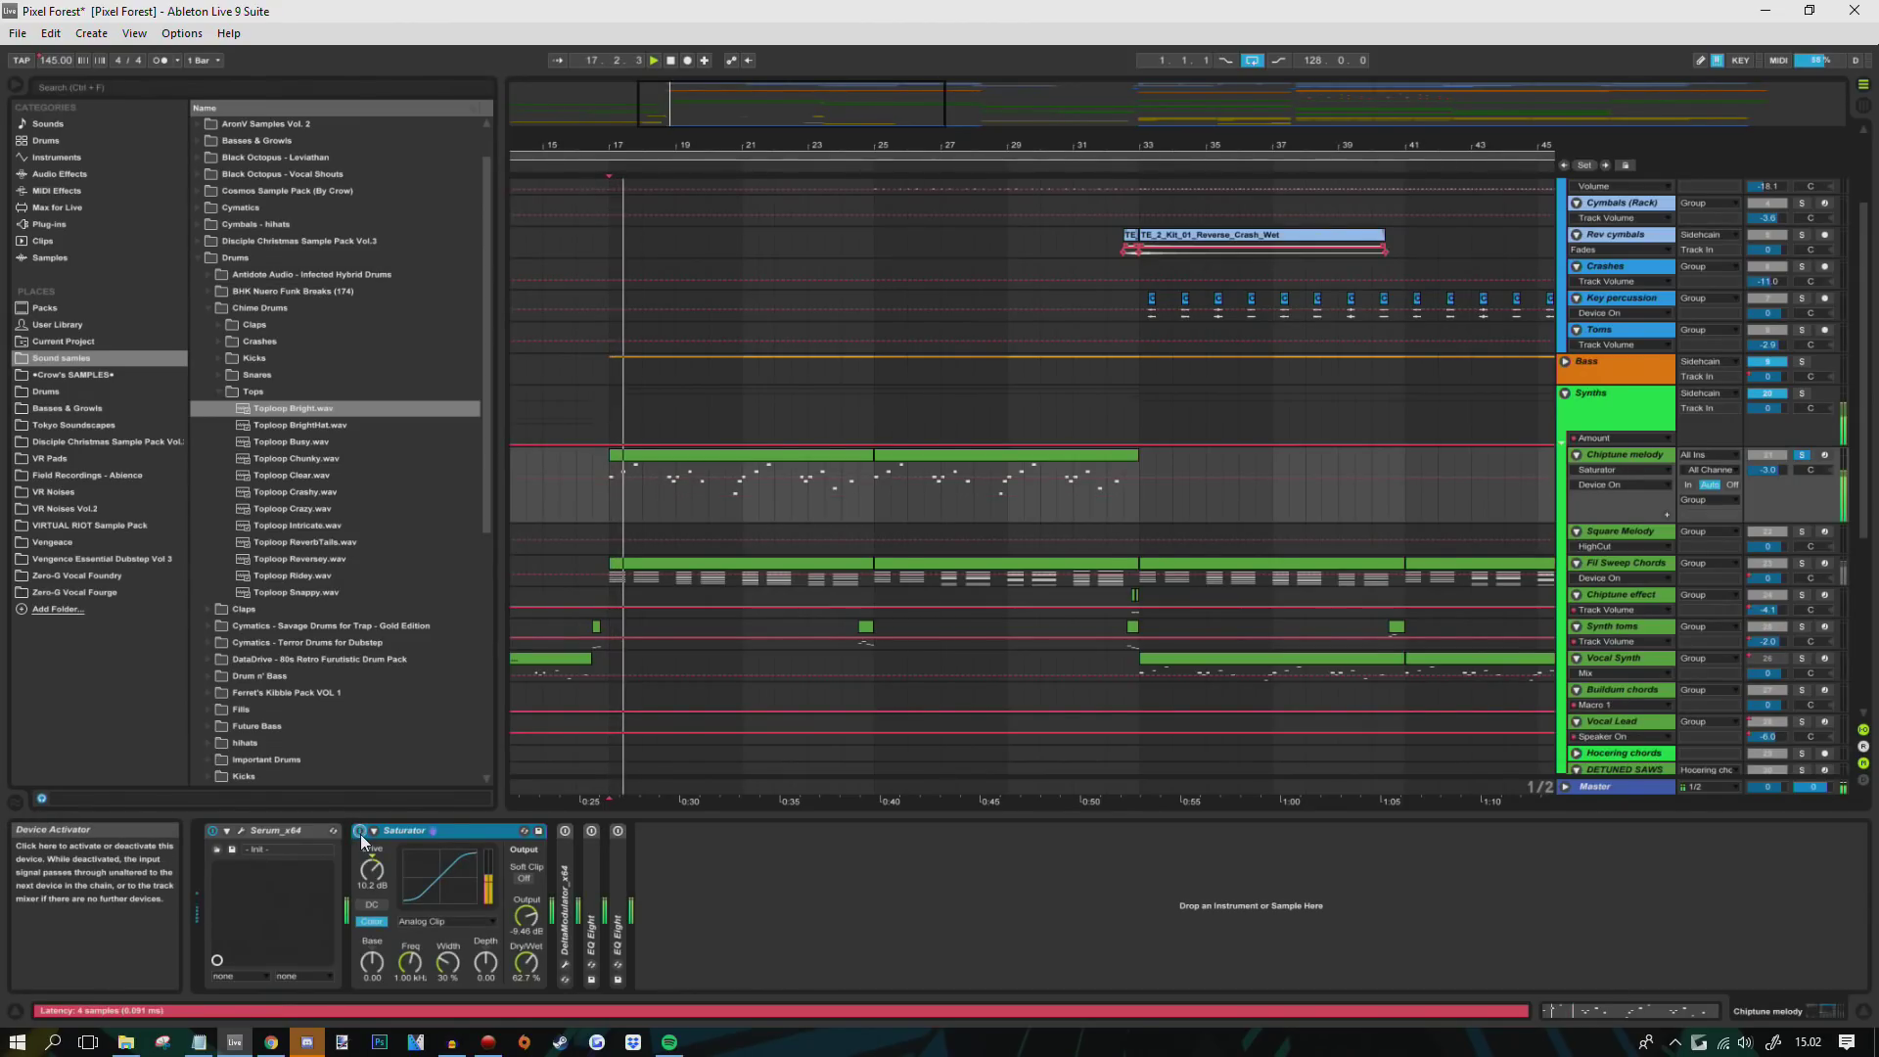
double_click(382, 830)
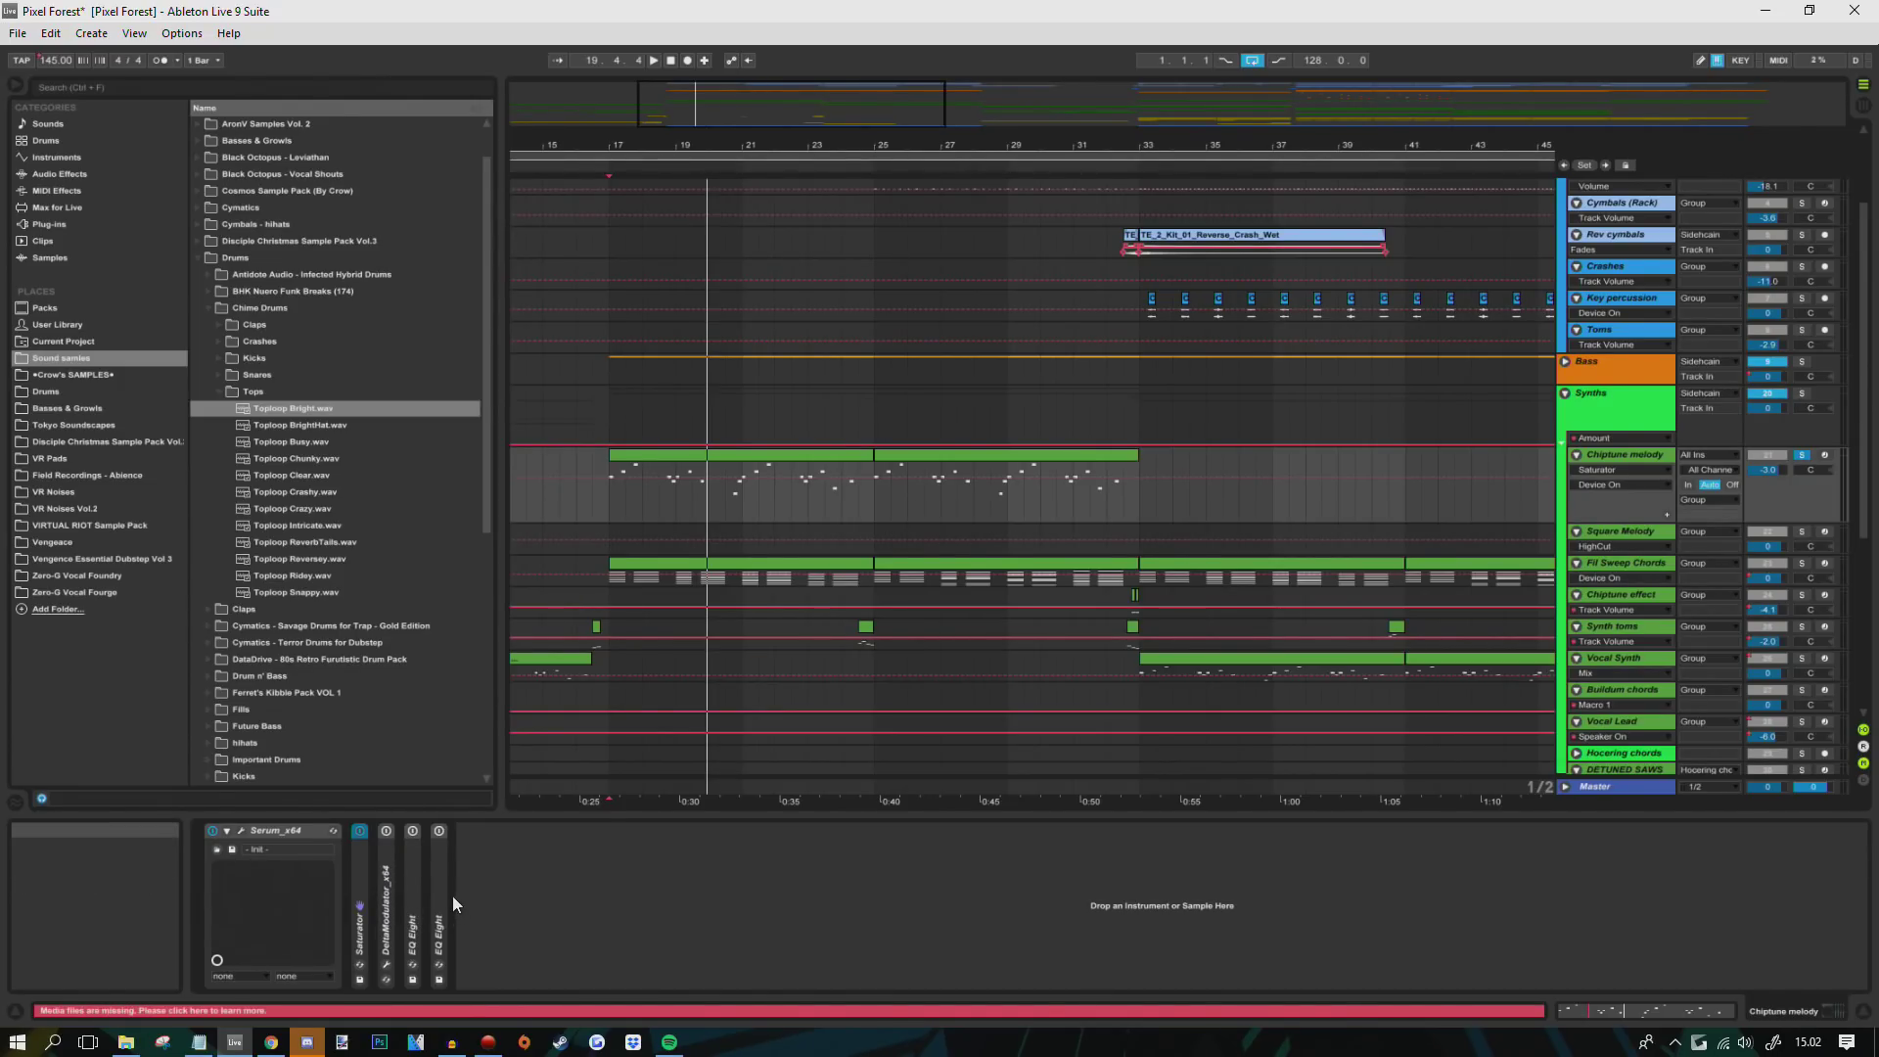
- Try the Sonic Charge Bitspeek plug-in after the Saturator on the Chiptune melody track, and remove it after auditioning
left_click(49, 224)
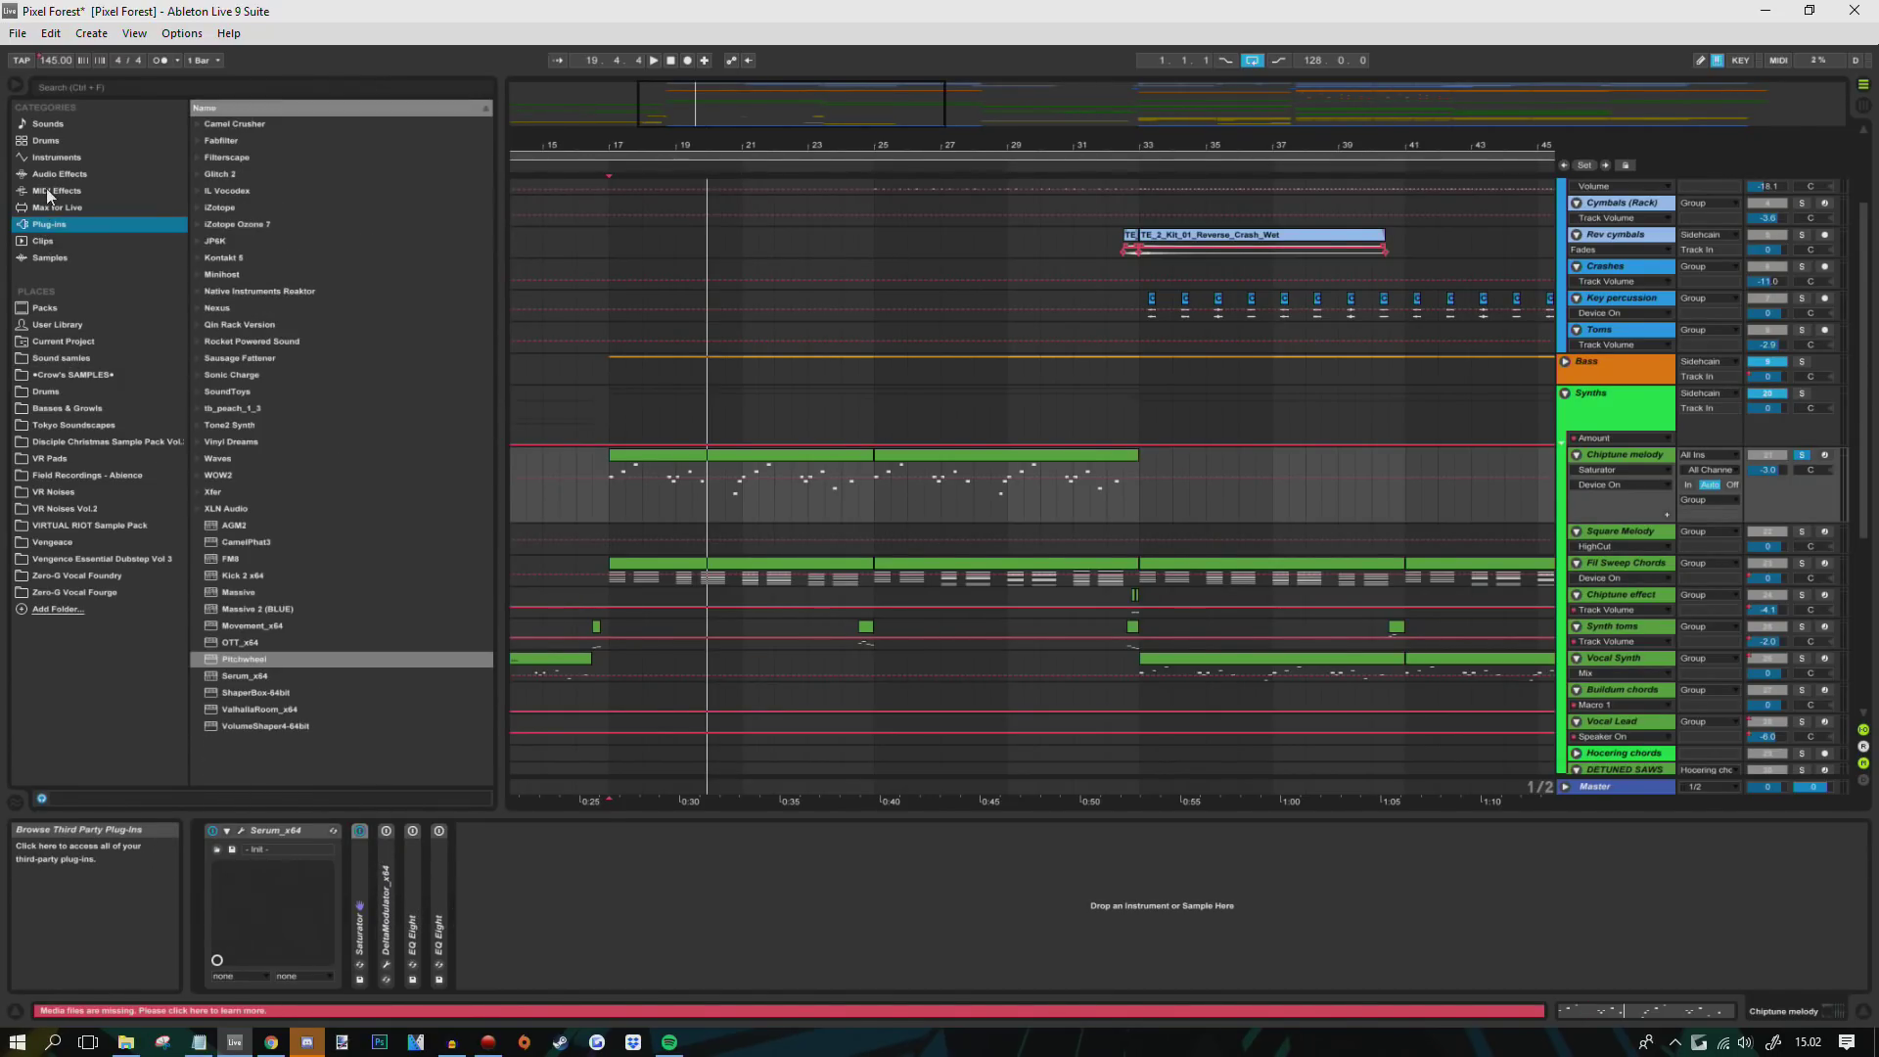
double_click(252, 658)
key("space")
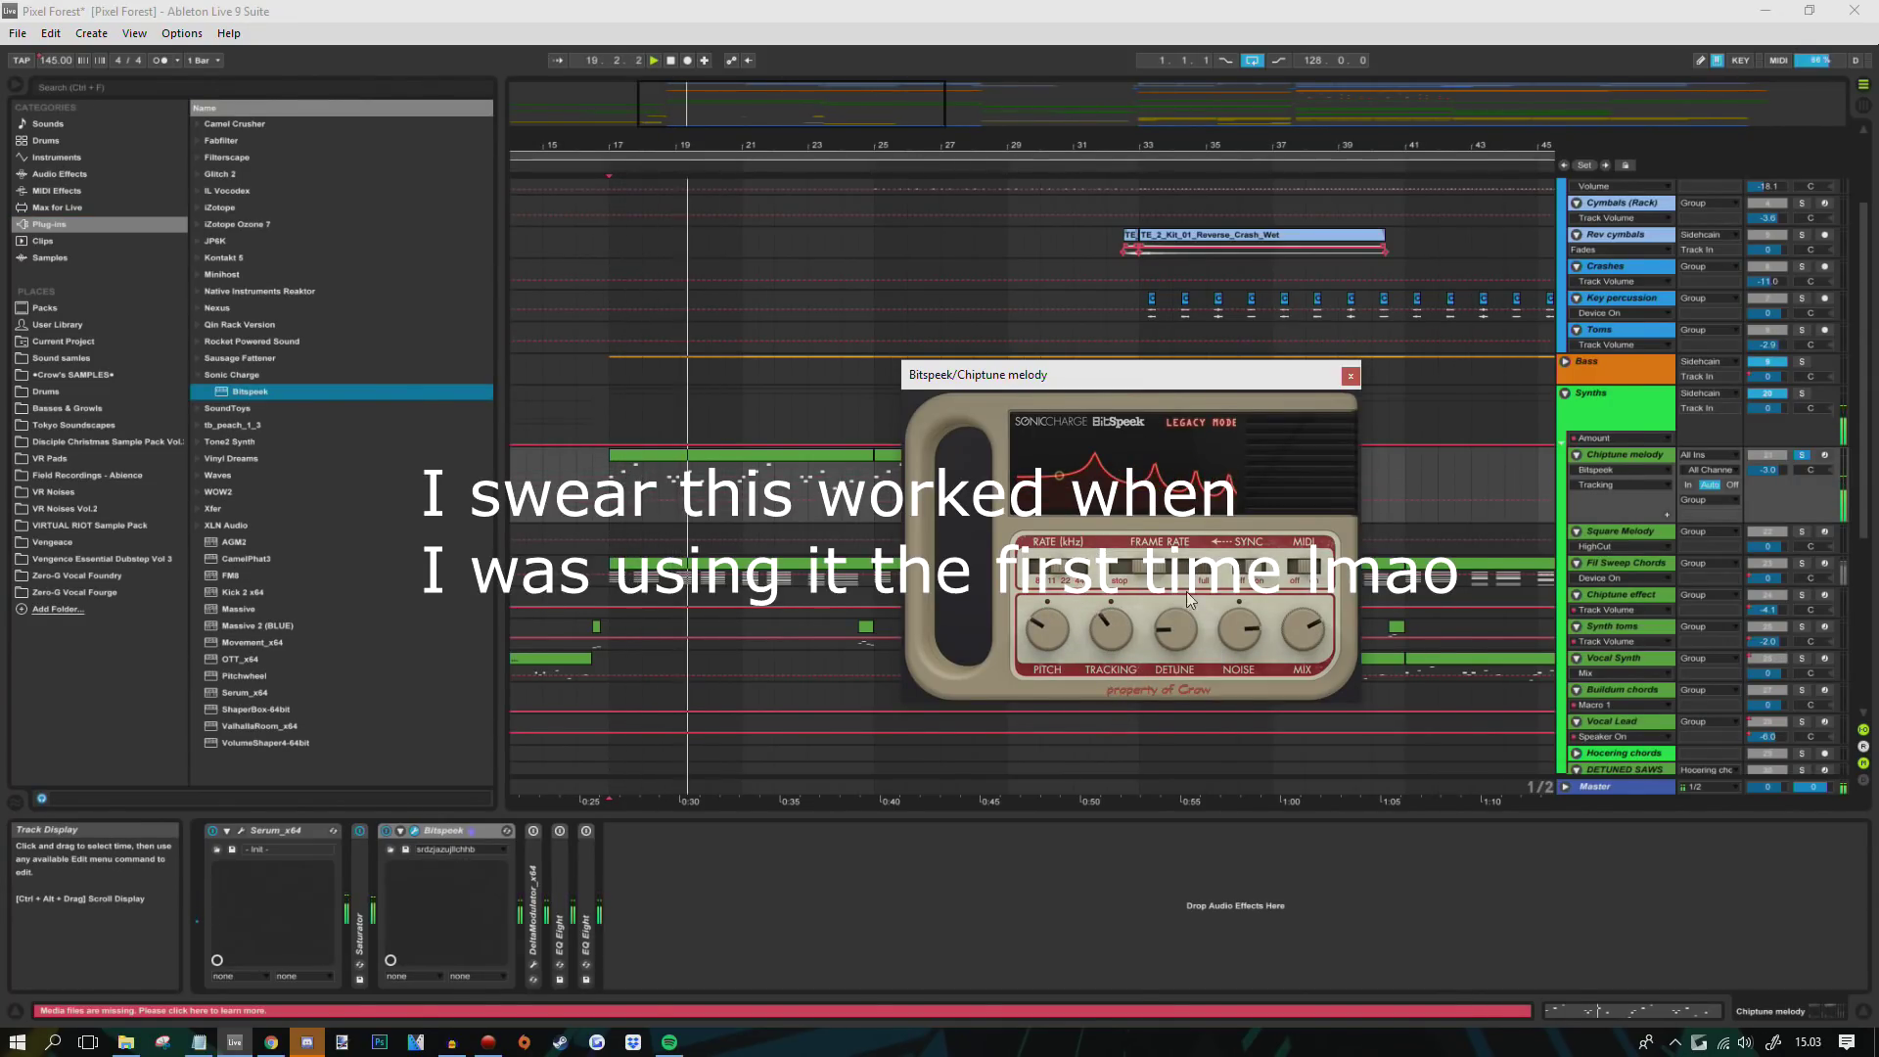
left_click(1237, 427)
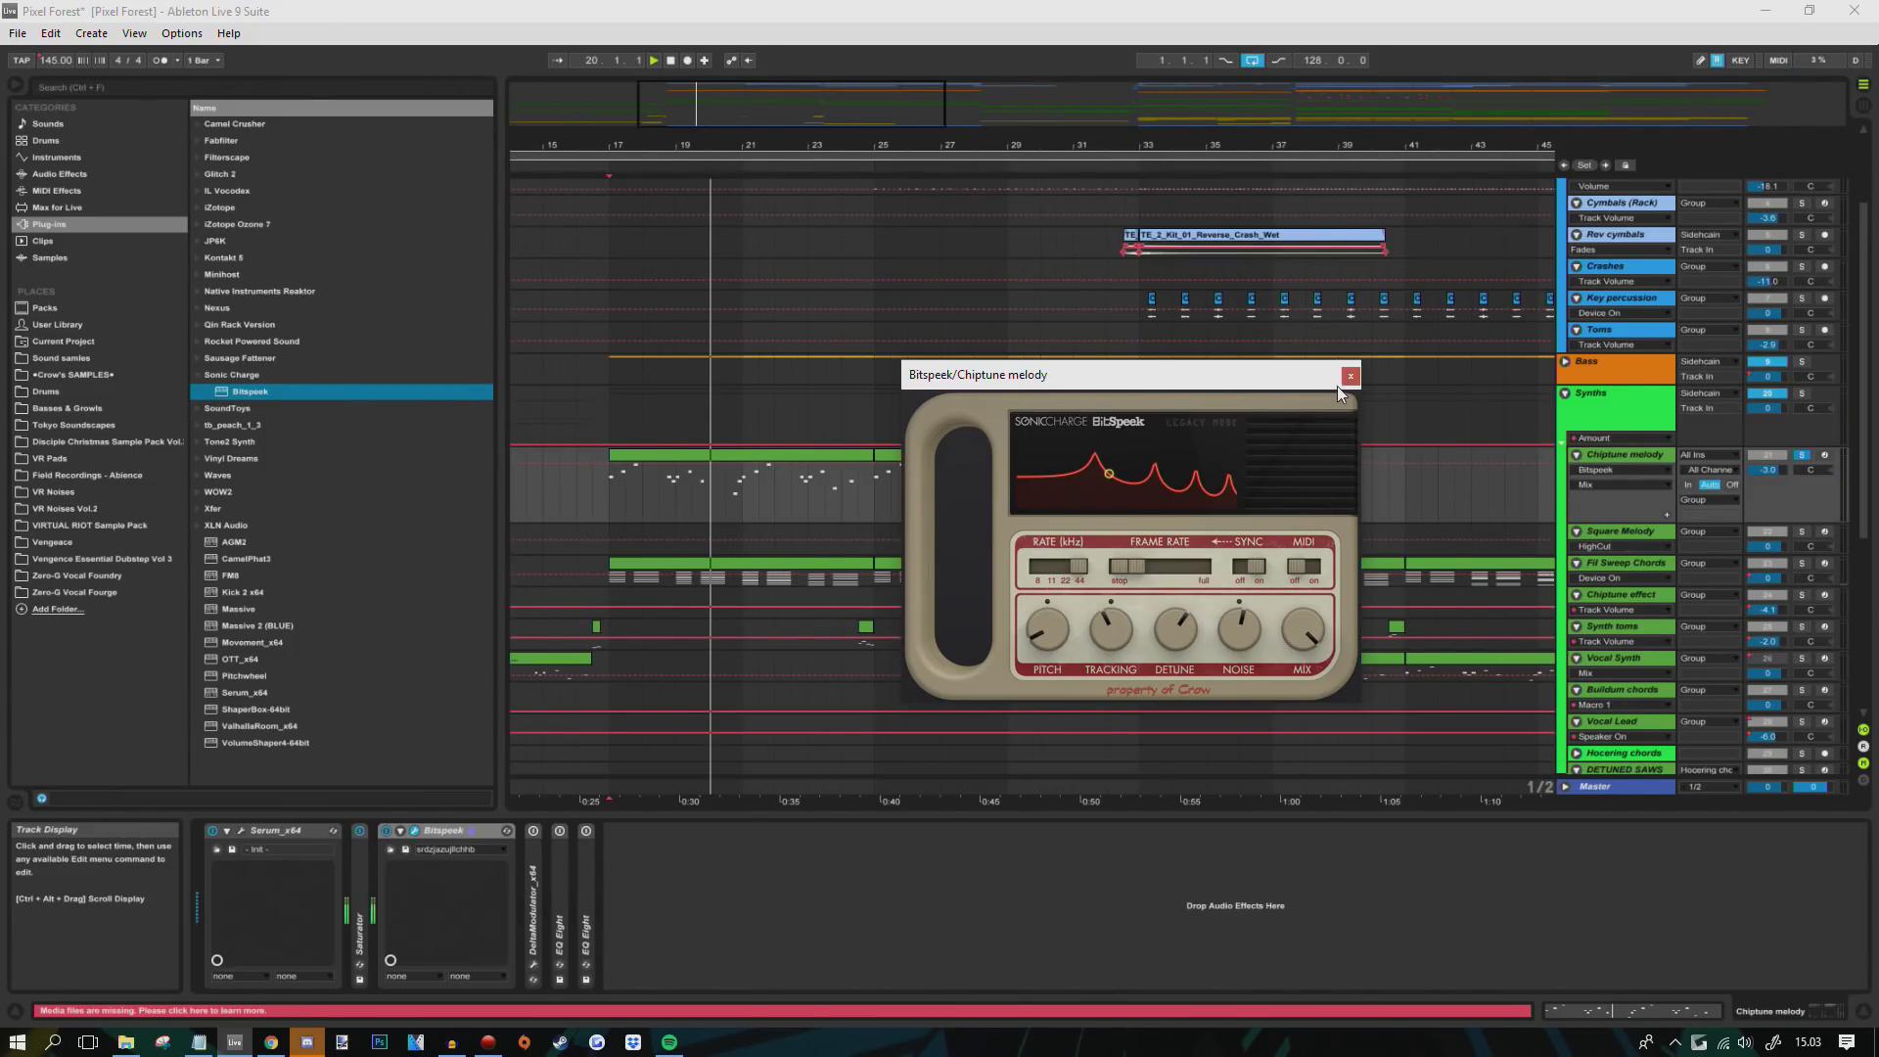
key("Delete")
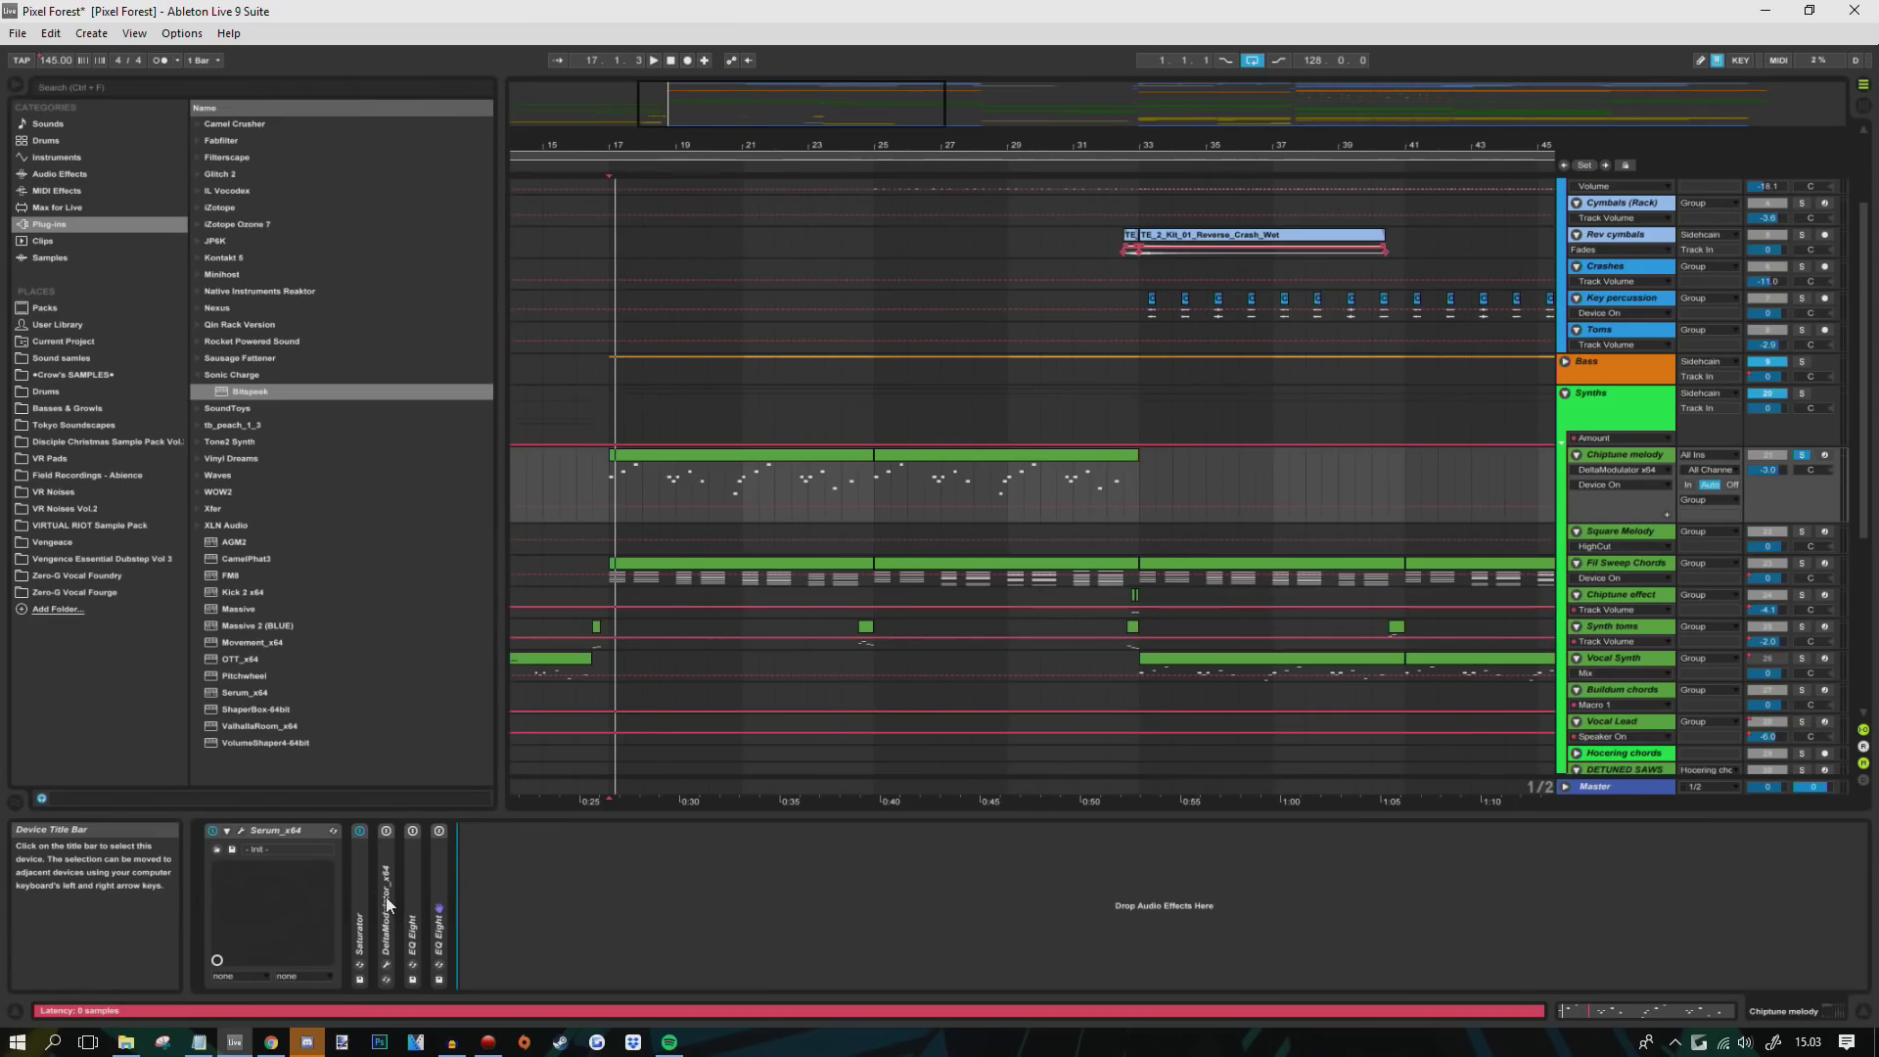
- Unfold the DeltaModulator device on the Chiptune melody track and open its plug-in editor
double_click(387, 899)
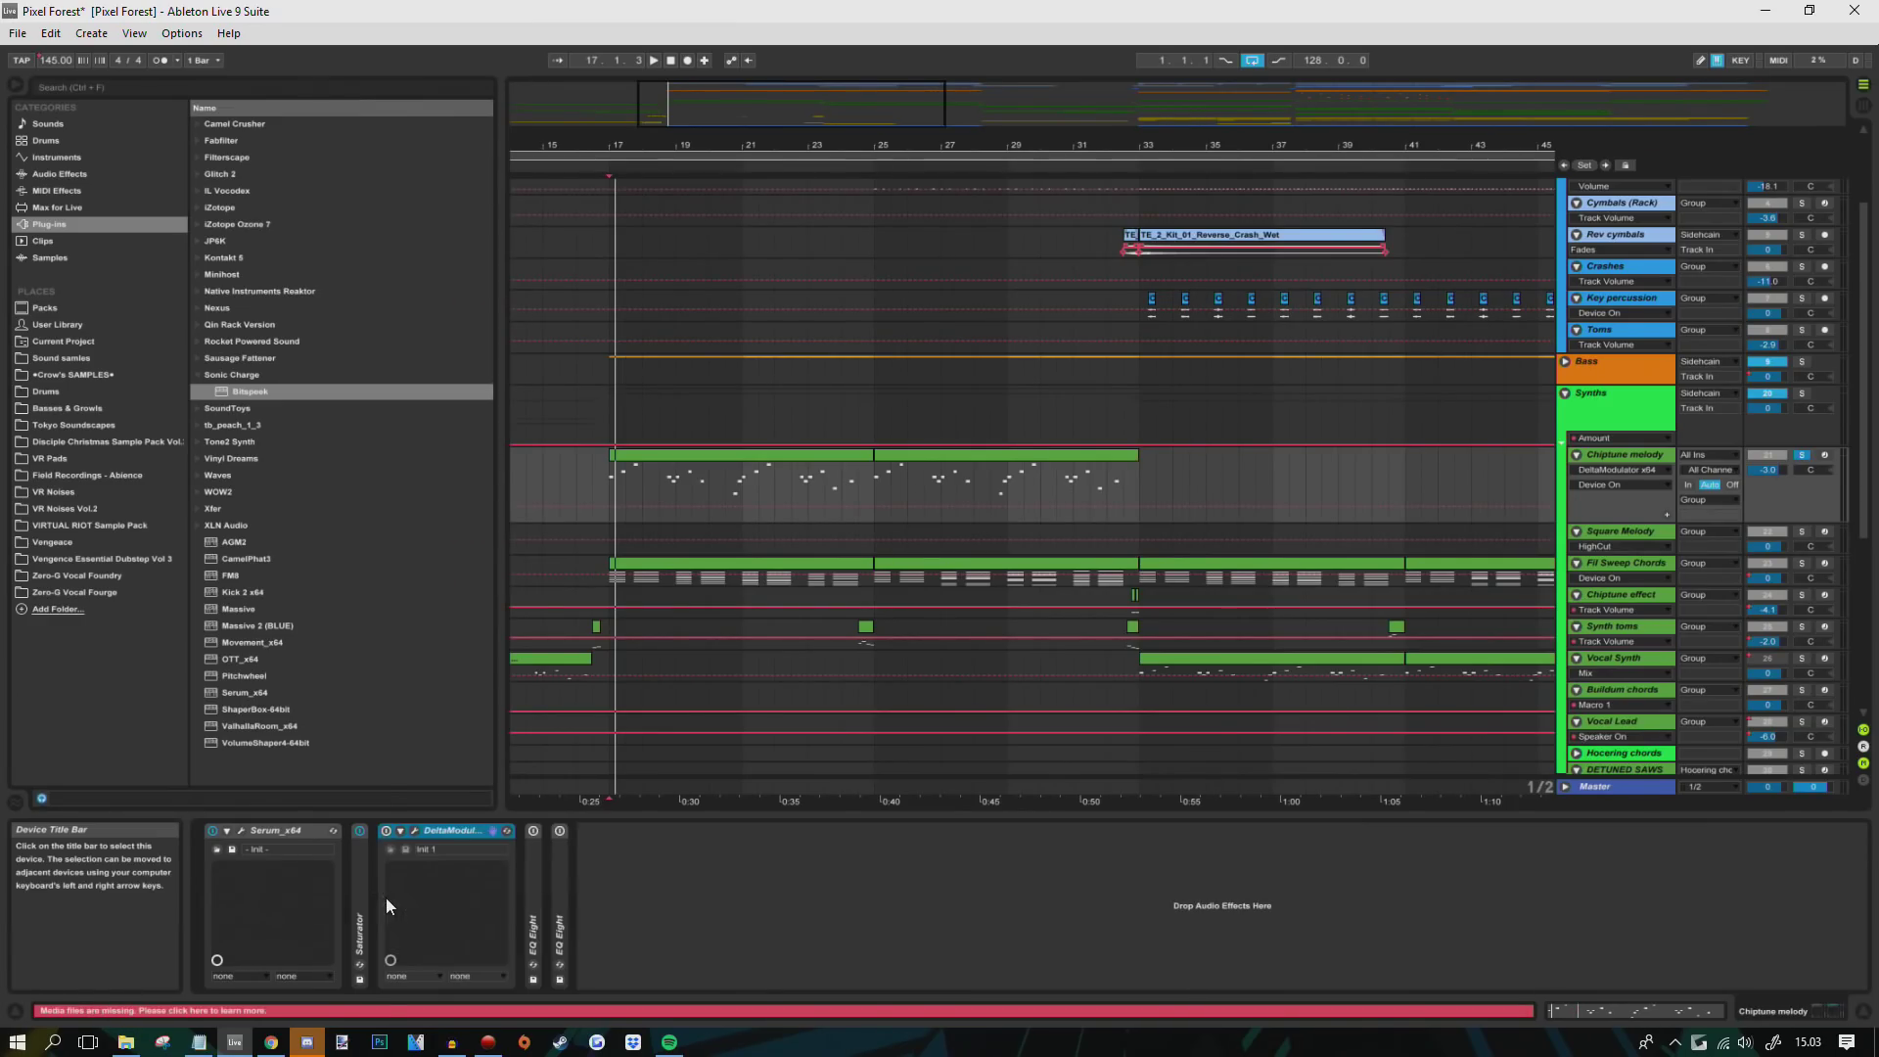
left_click(413, 831)
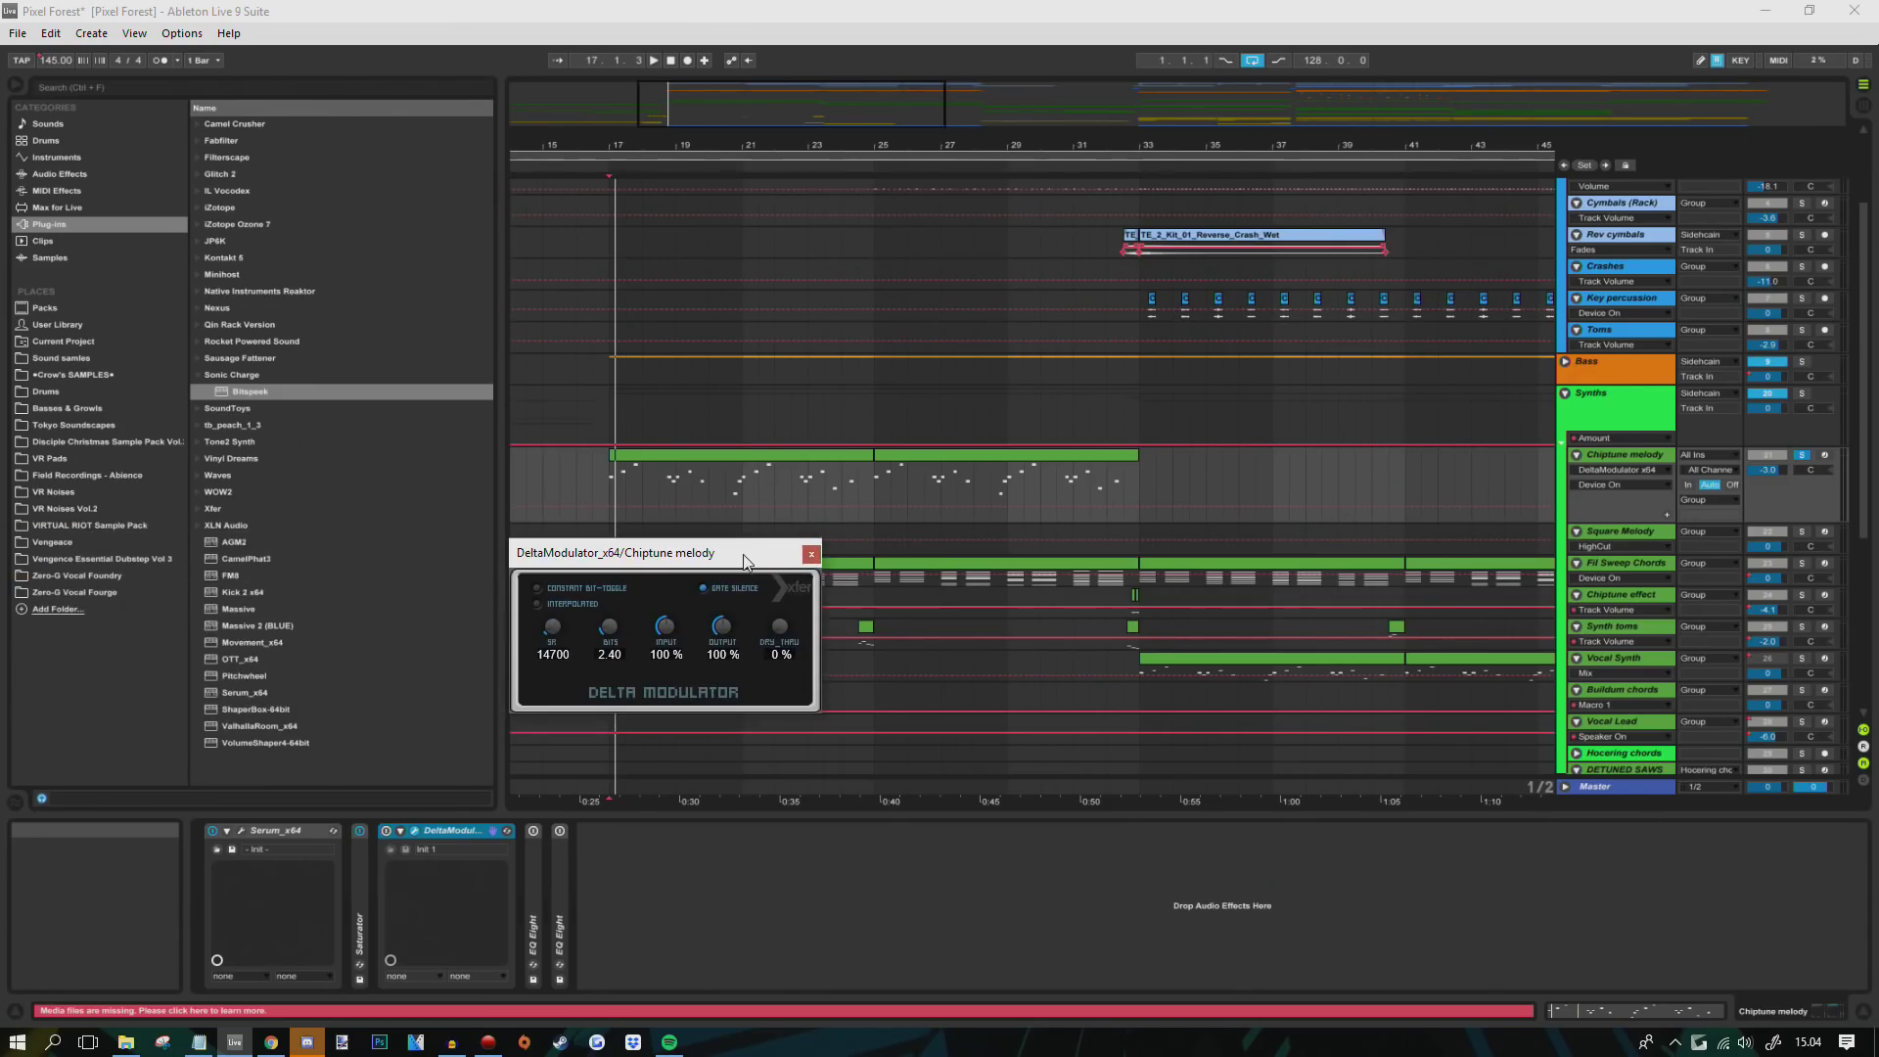
- Move the DeltaModulator window aside, switch the device on and audition it on the Chiptune melody from bar 17
left_click_drag(756, 548, 803, 541)
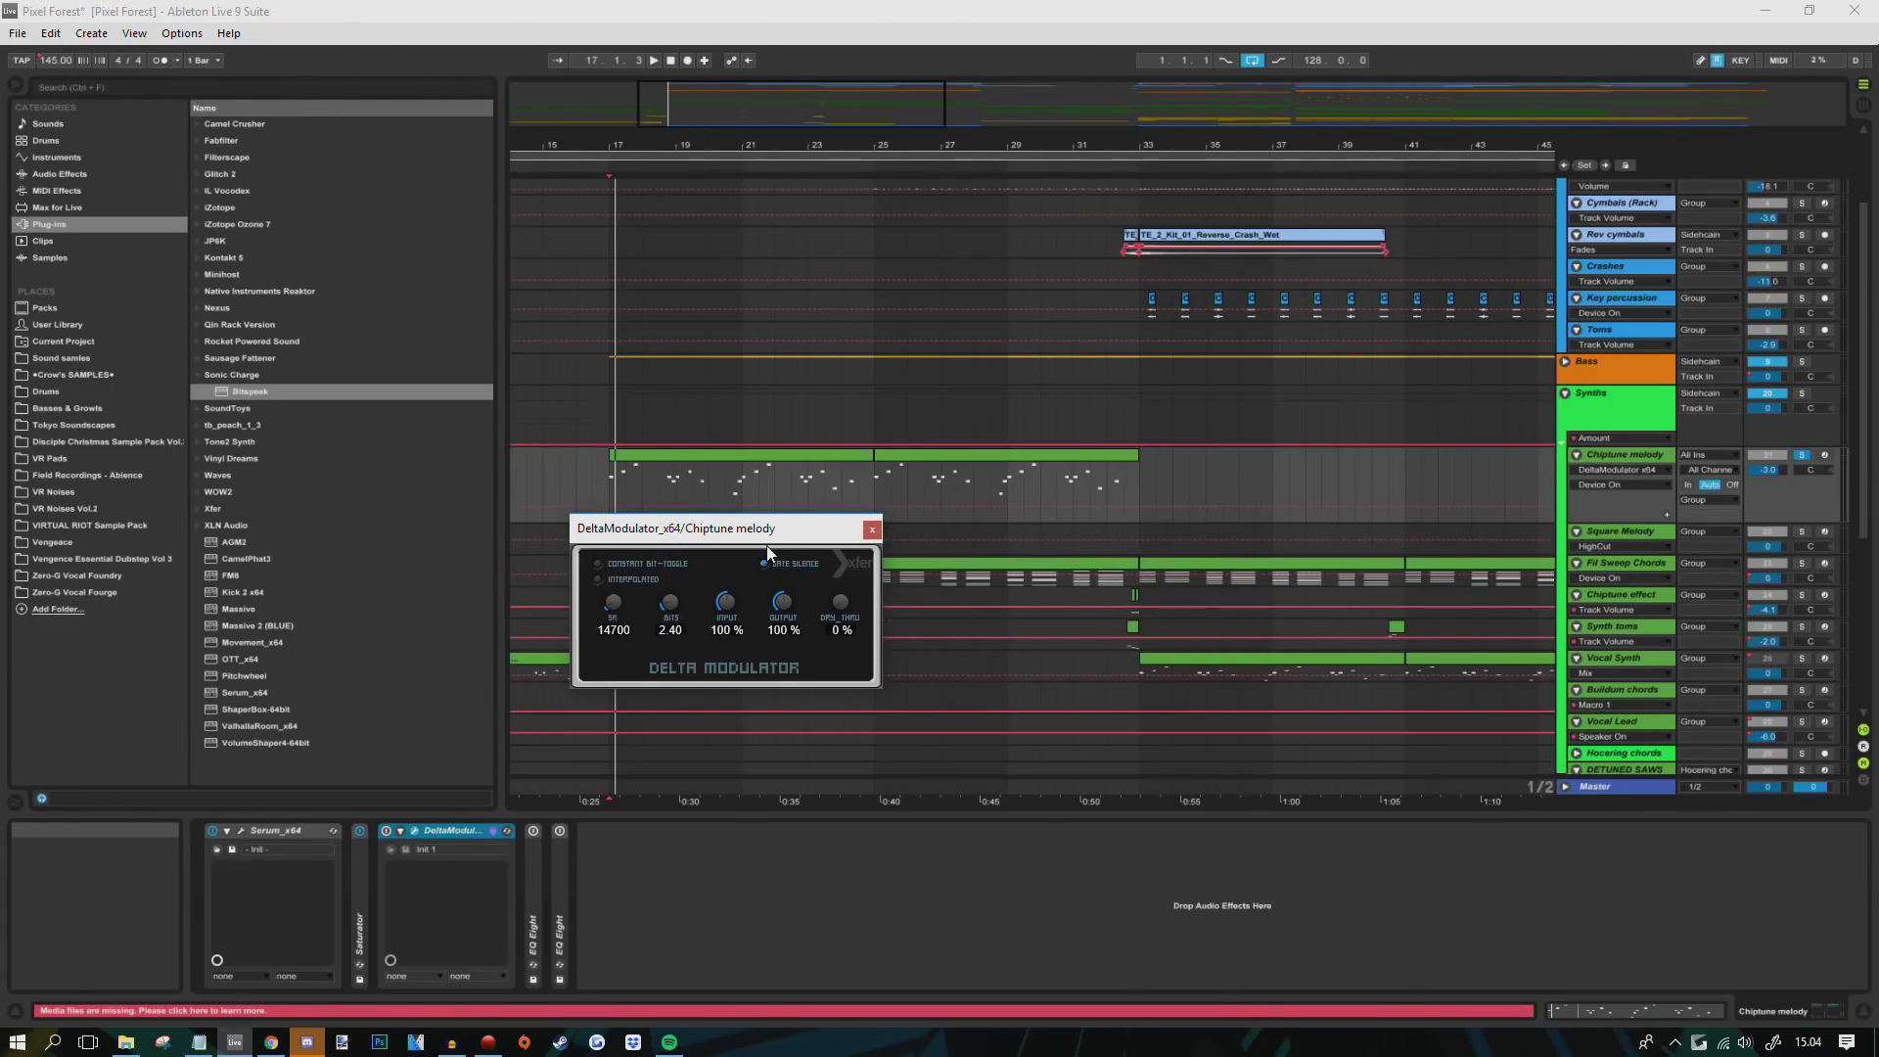
left_click_drag(756, 533, 759, 598)
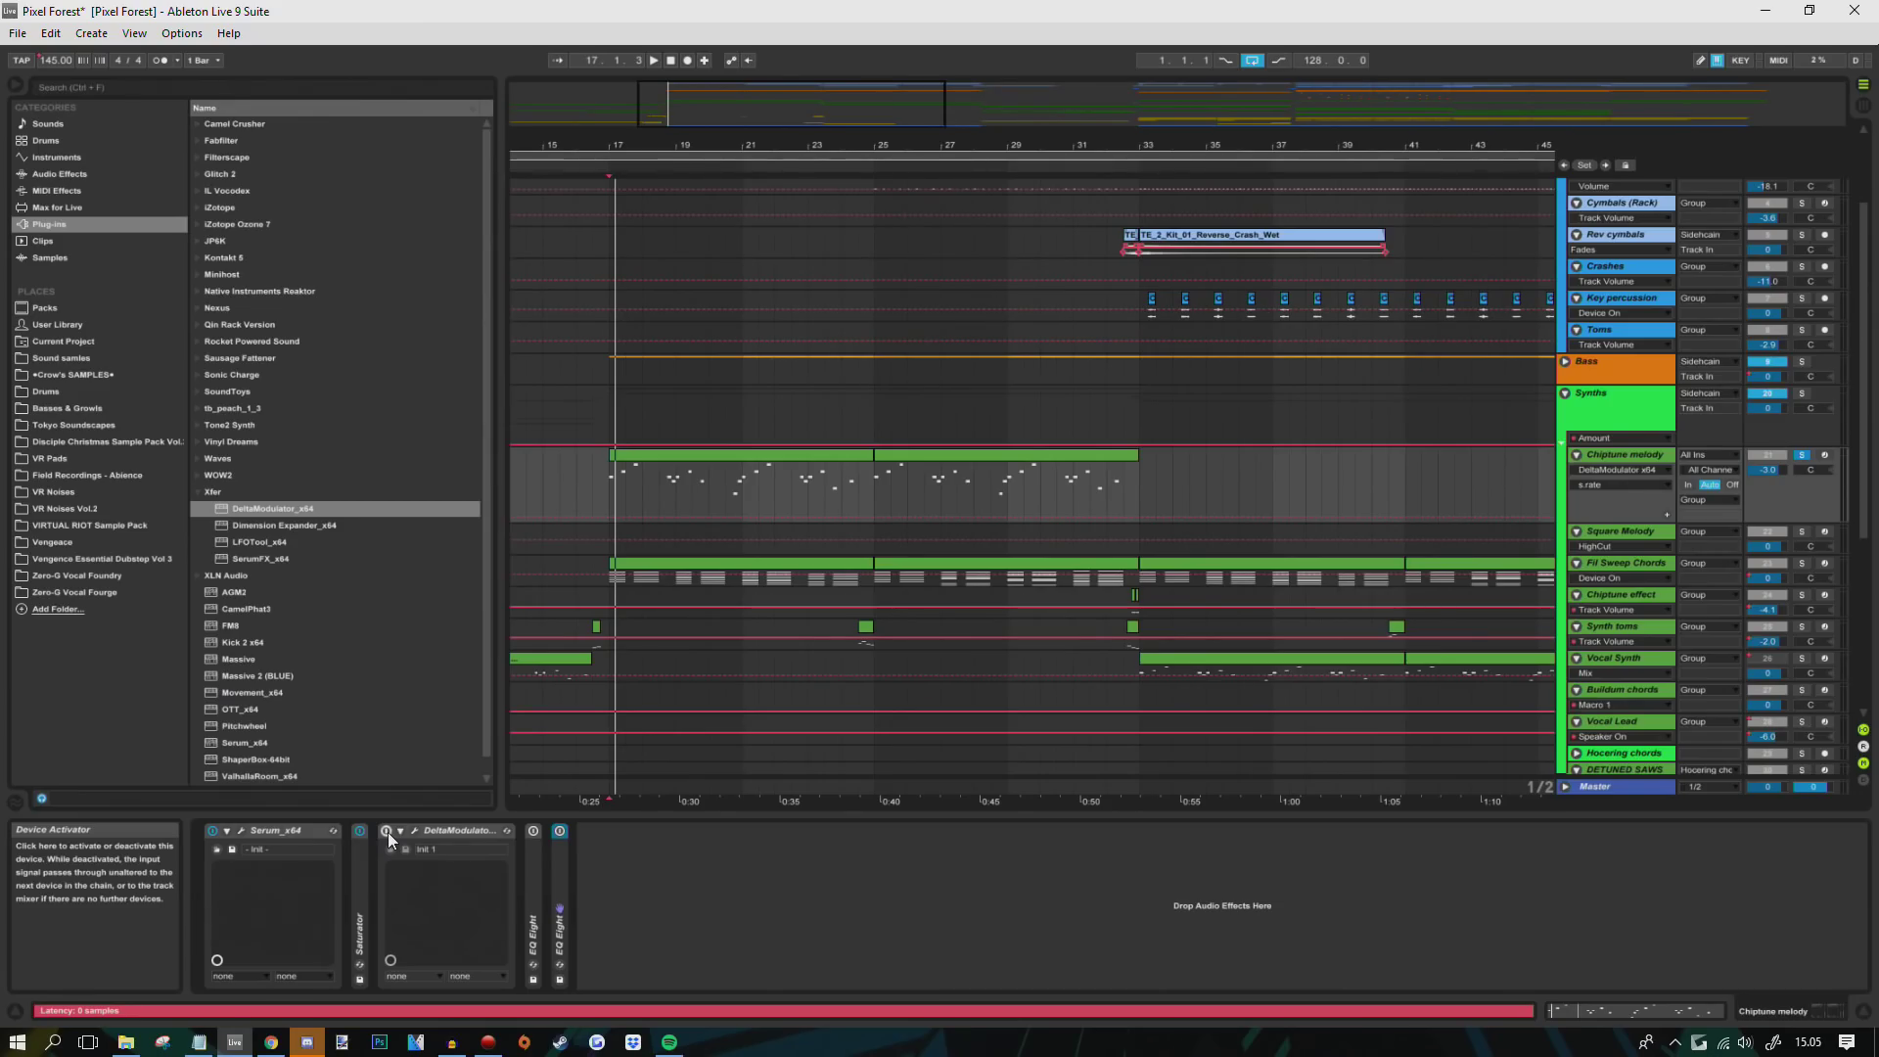
left_click(388, 832)
key("space")
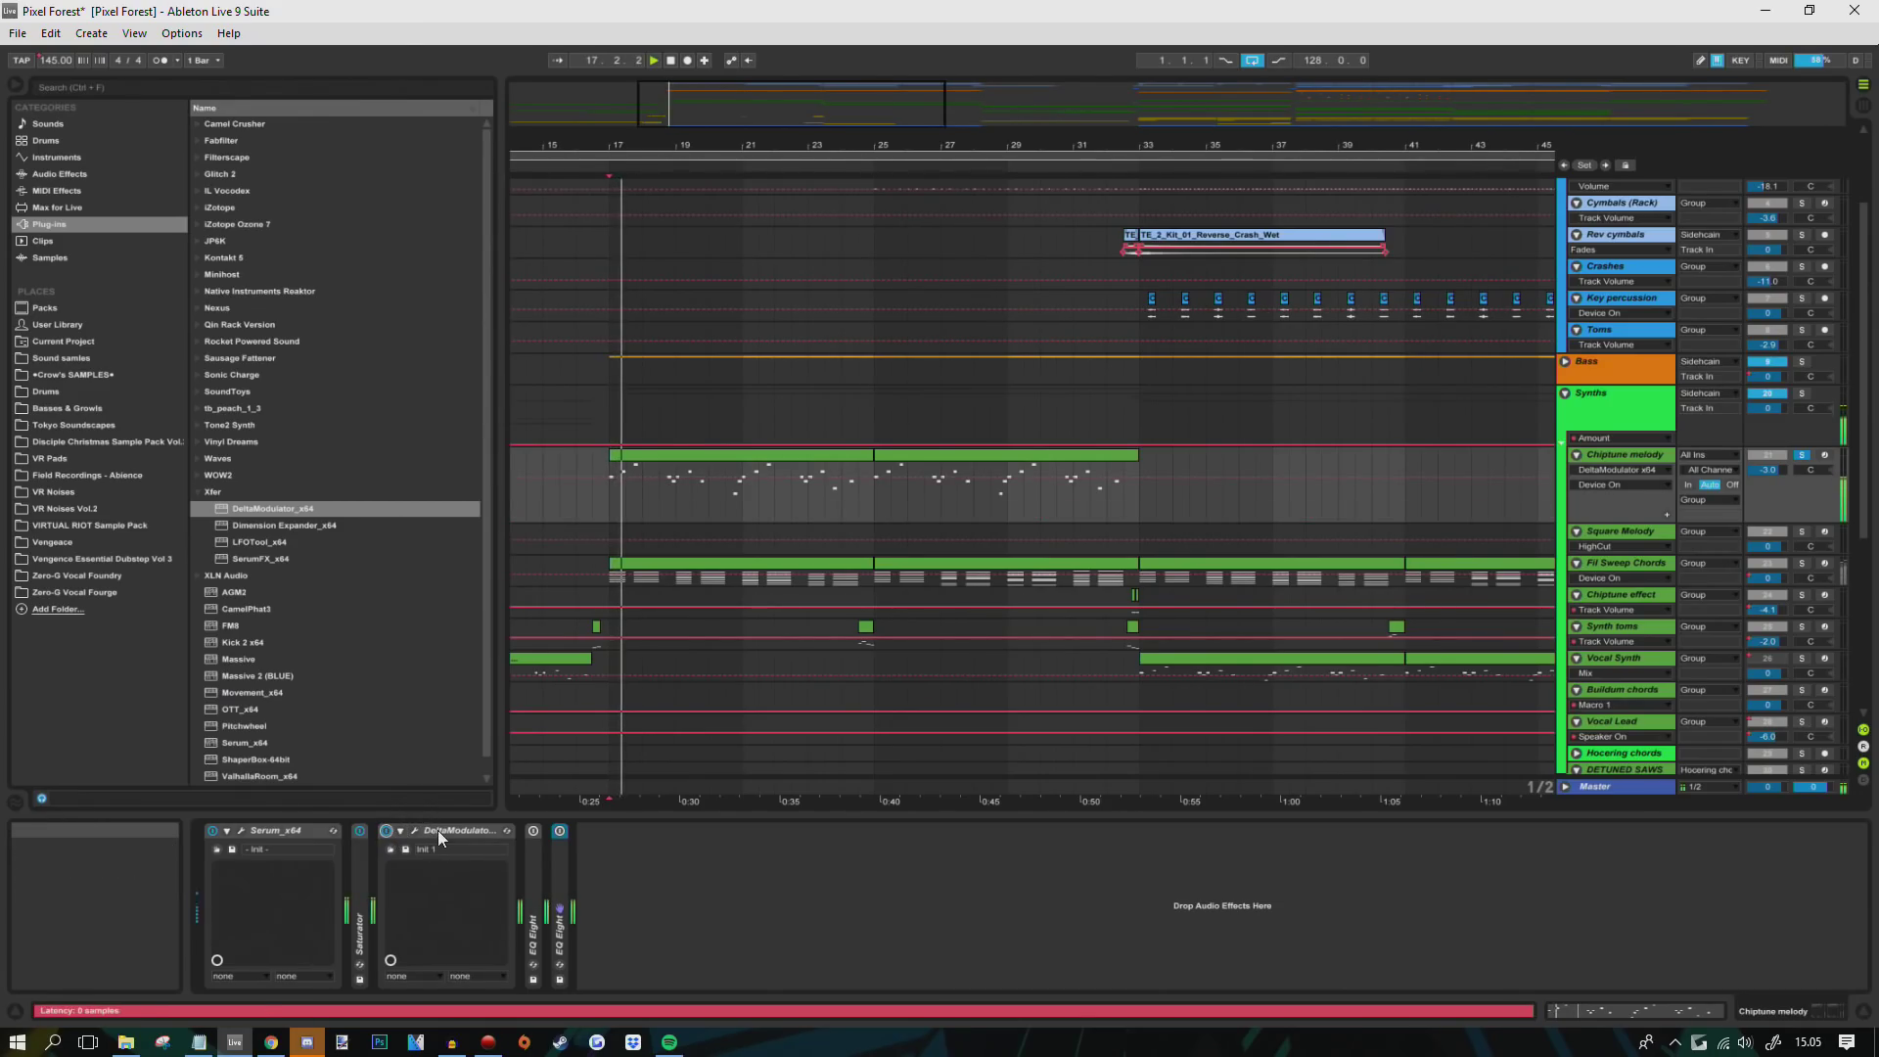
- Unfold the first EQ Eight after the DeltaModulator, switch it on and audition the Chiptune melody from bar 17
double_click(530, 875)
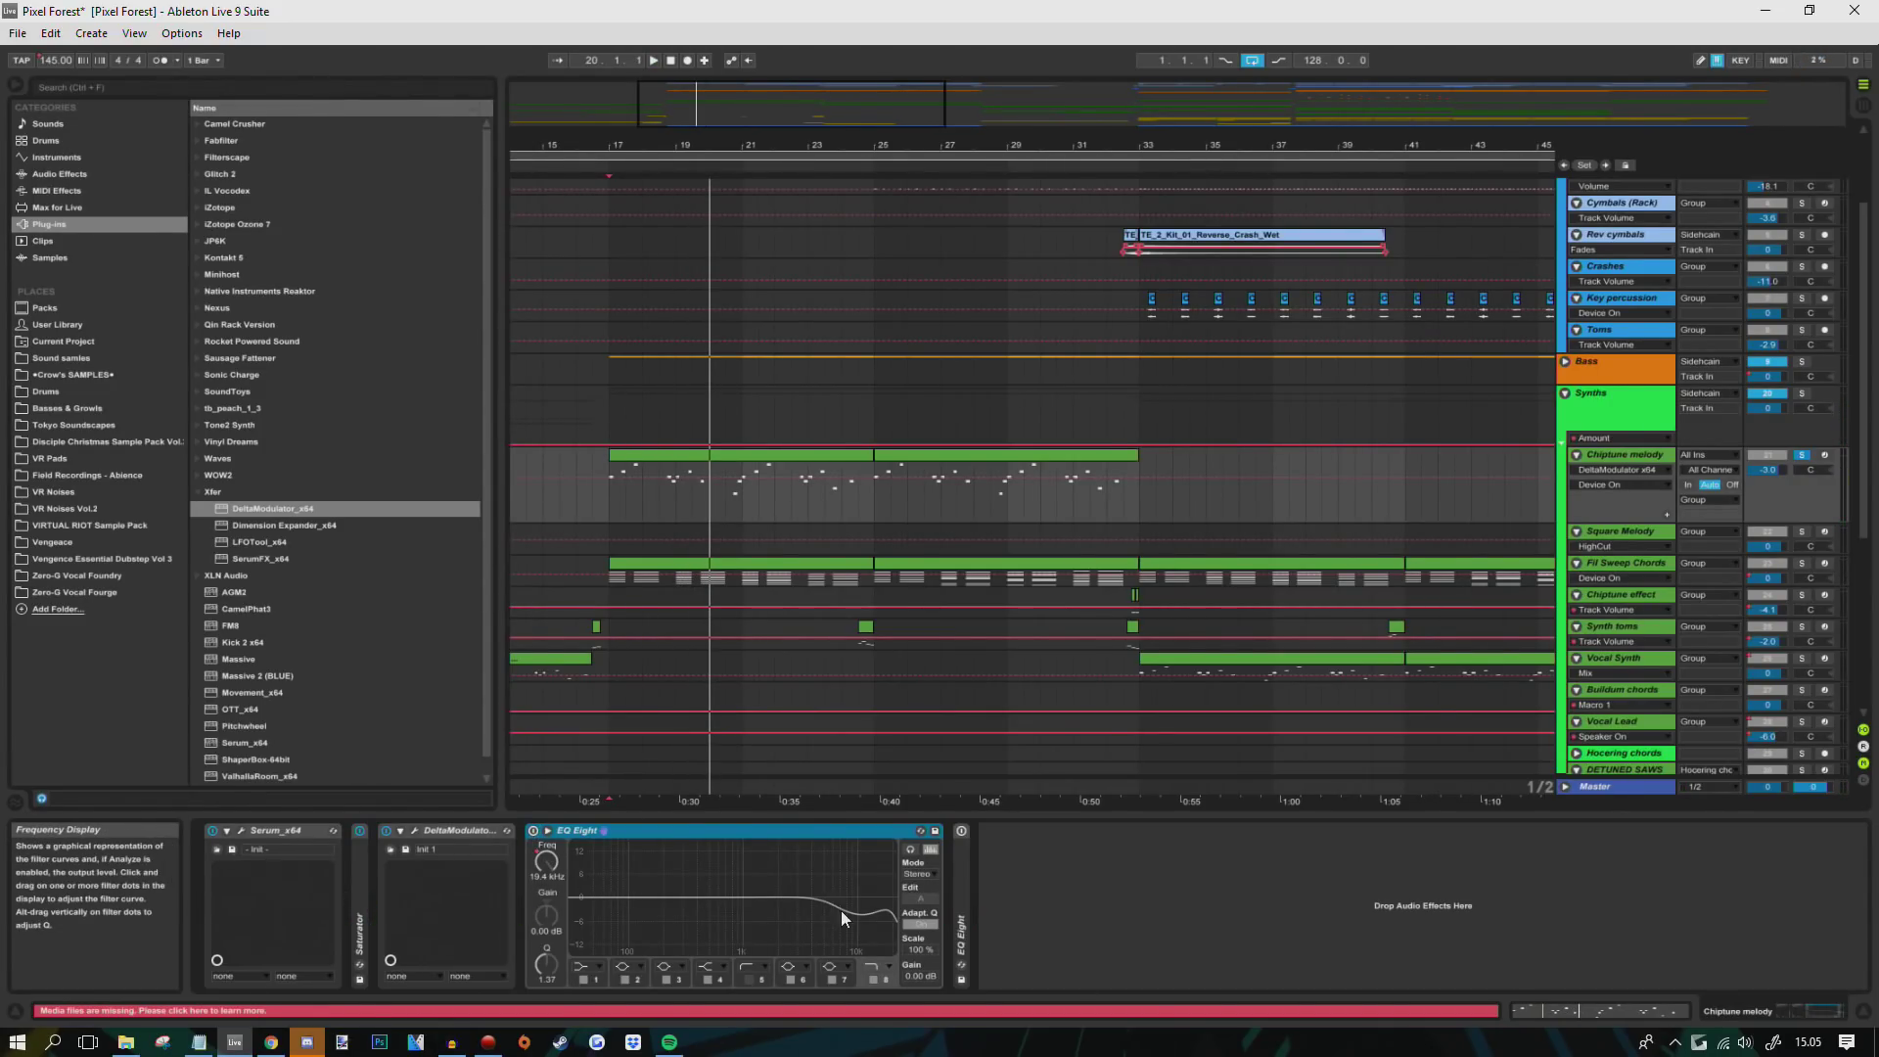
left_click(536, 836)
key("space")
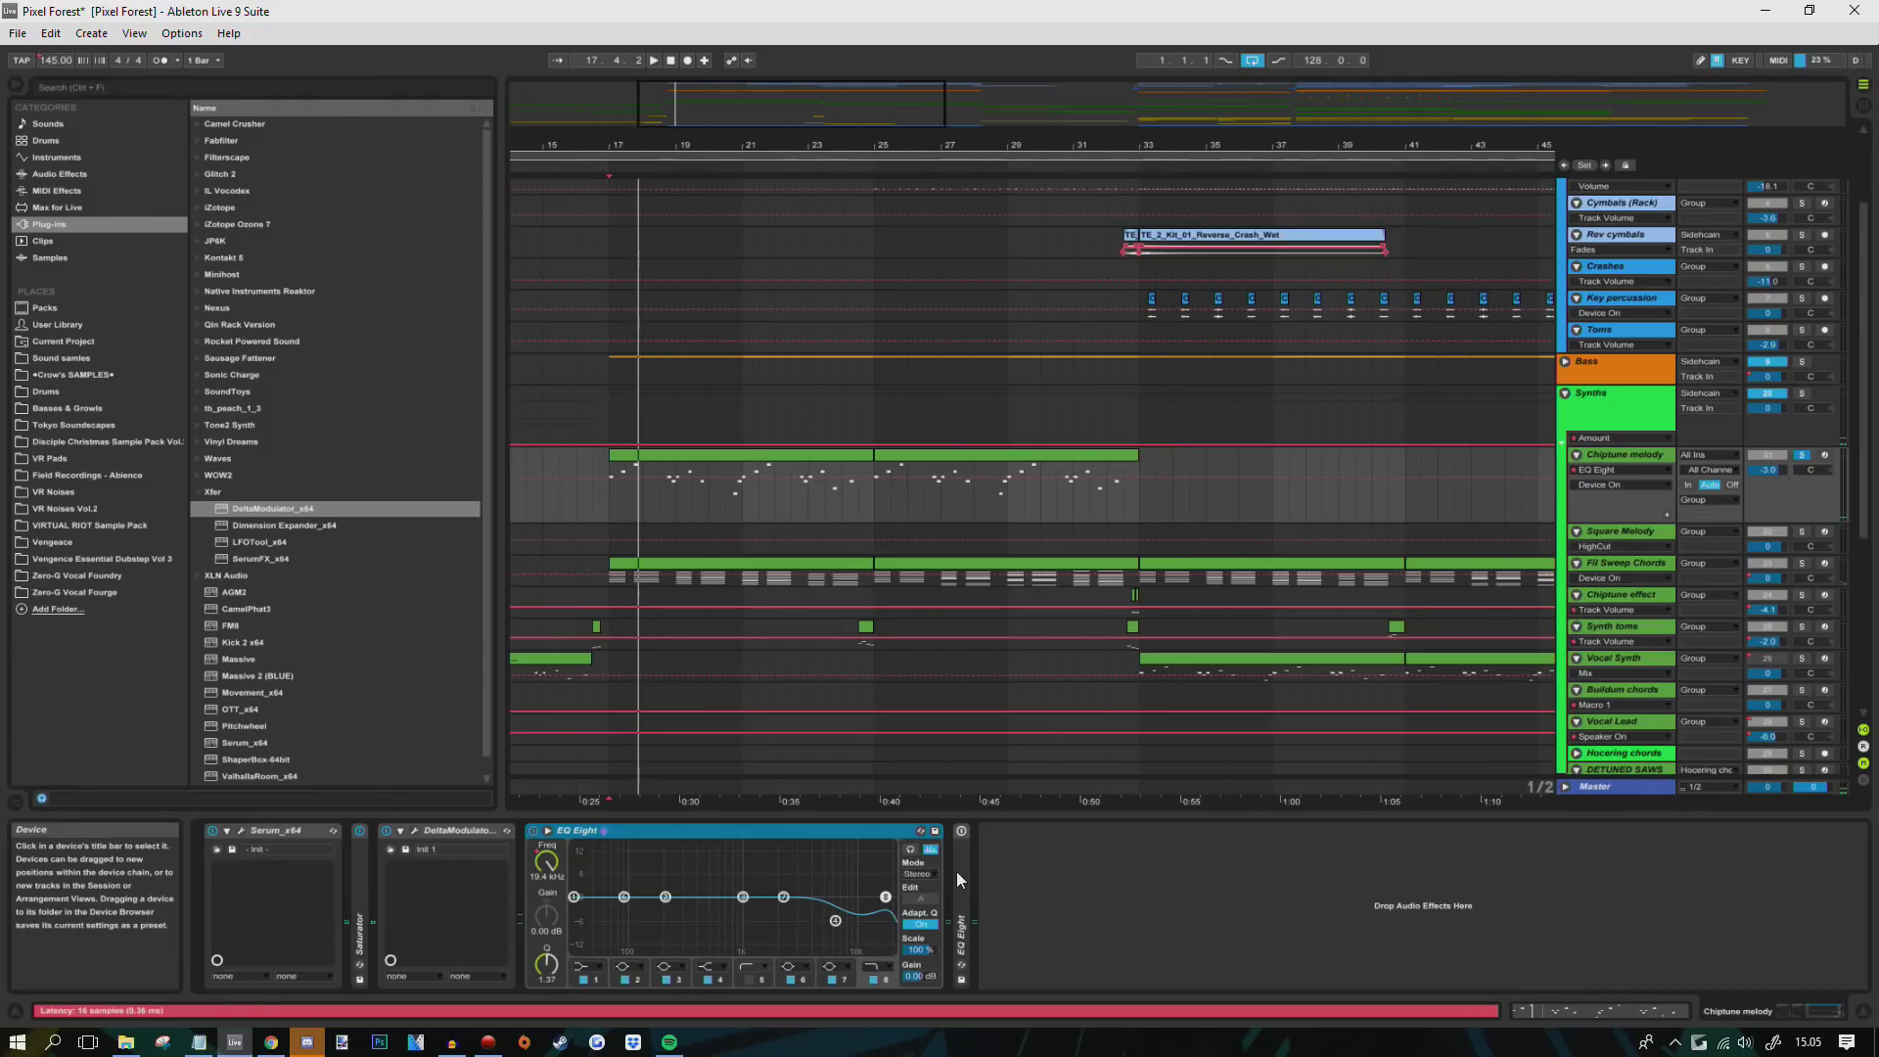
- Unfold the second EQ Eight on the Chiptune melody track, switch it on and play the melody from bar 17
key("ctrl+v")
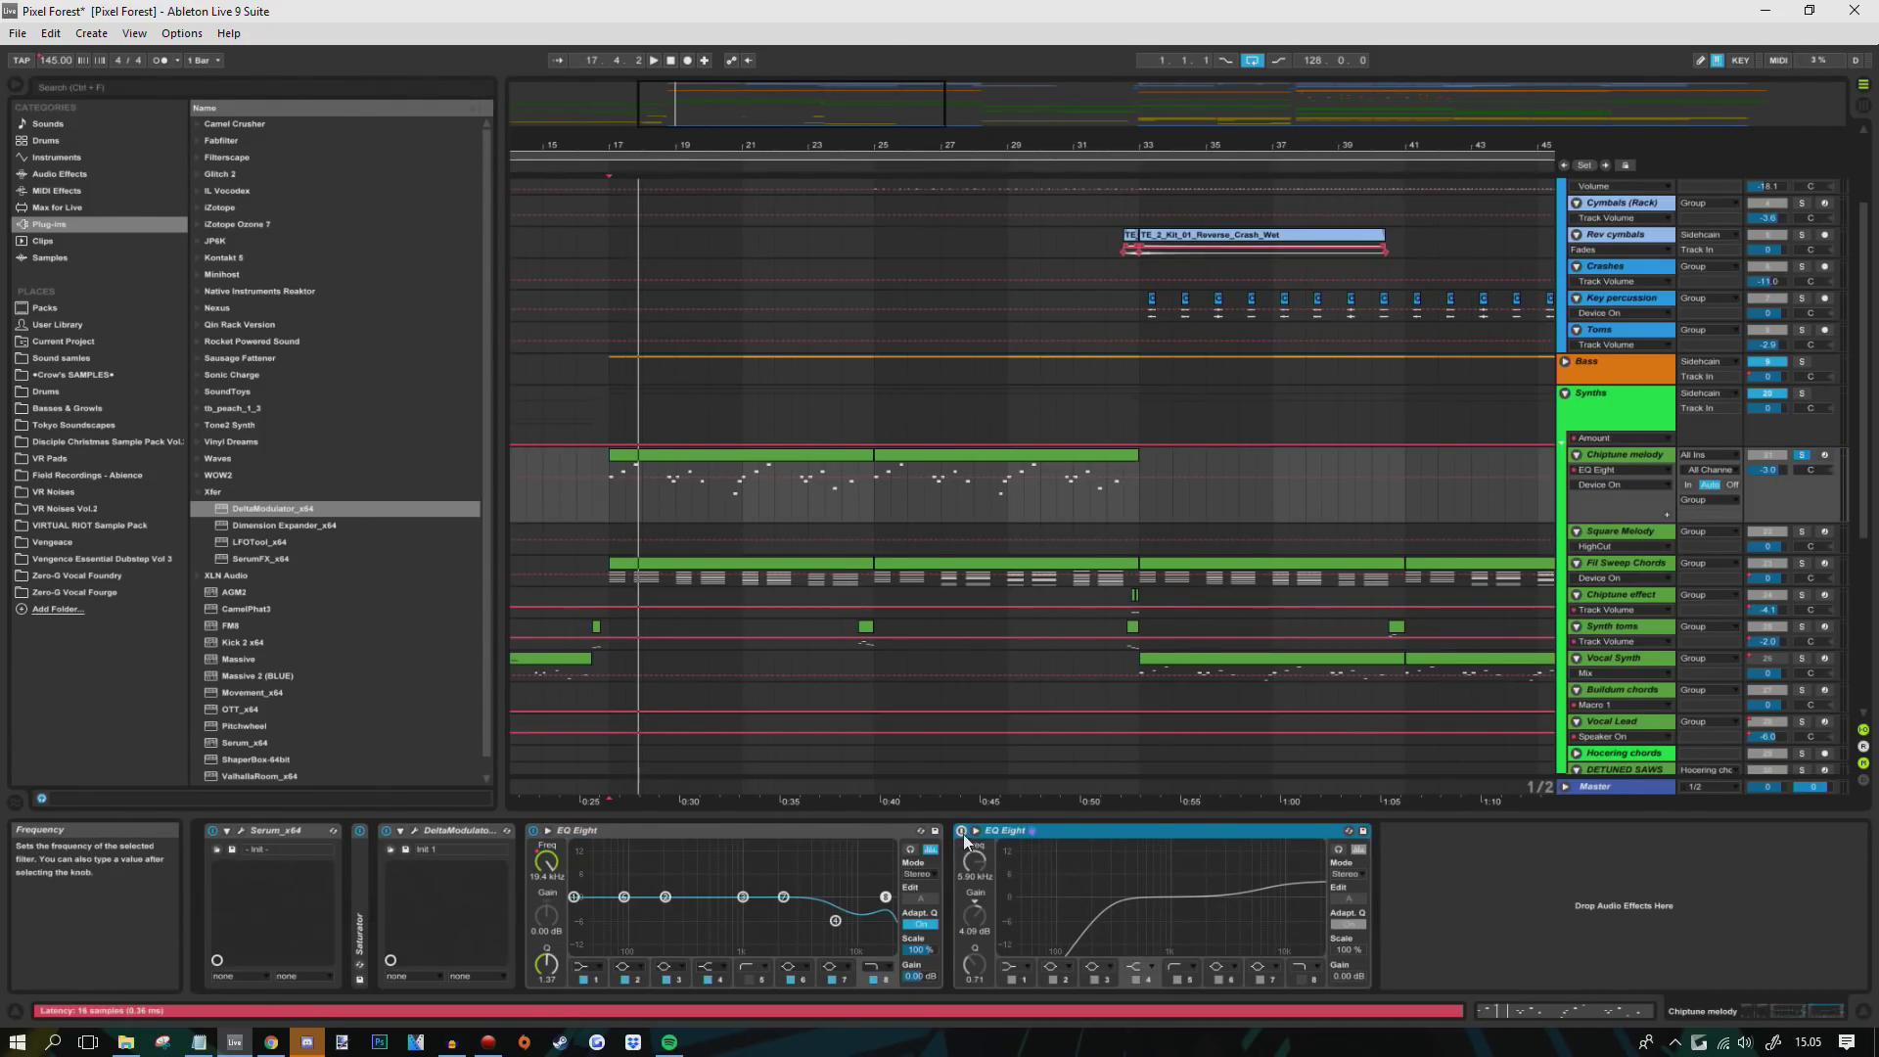
left_click(962, 830)
key("space")
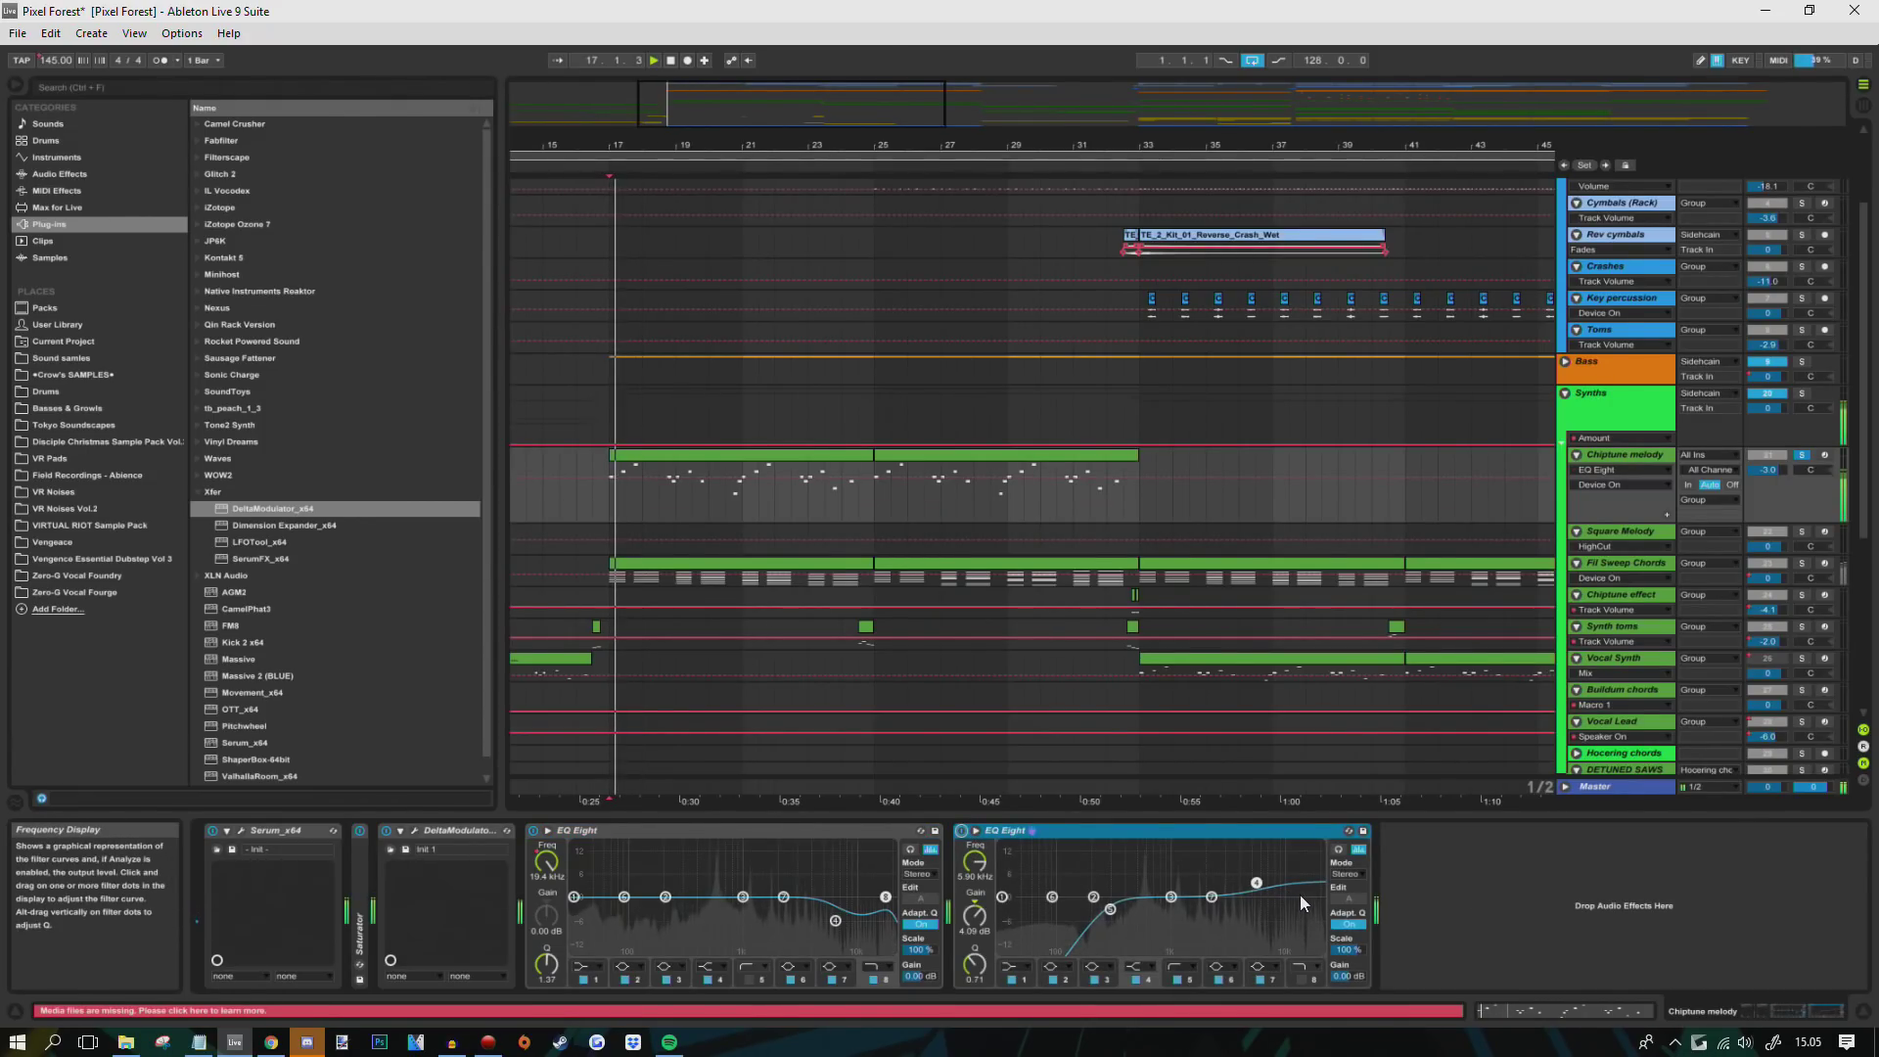
- Shape filter 7 of the first EQ Eight into a dip at about 3.43 kHz with -7.10 dB gain and Q 1.10, auditioning the melody
left_click_drag(783, 897, 793, 897)
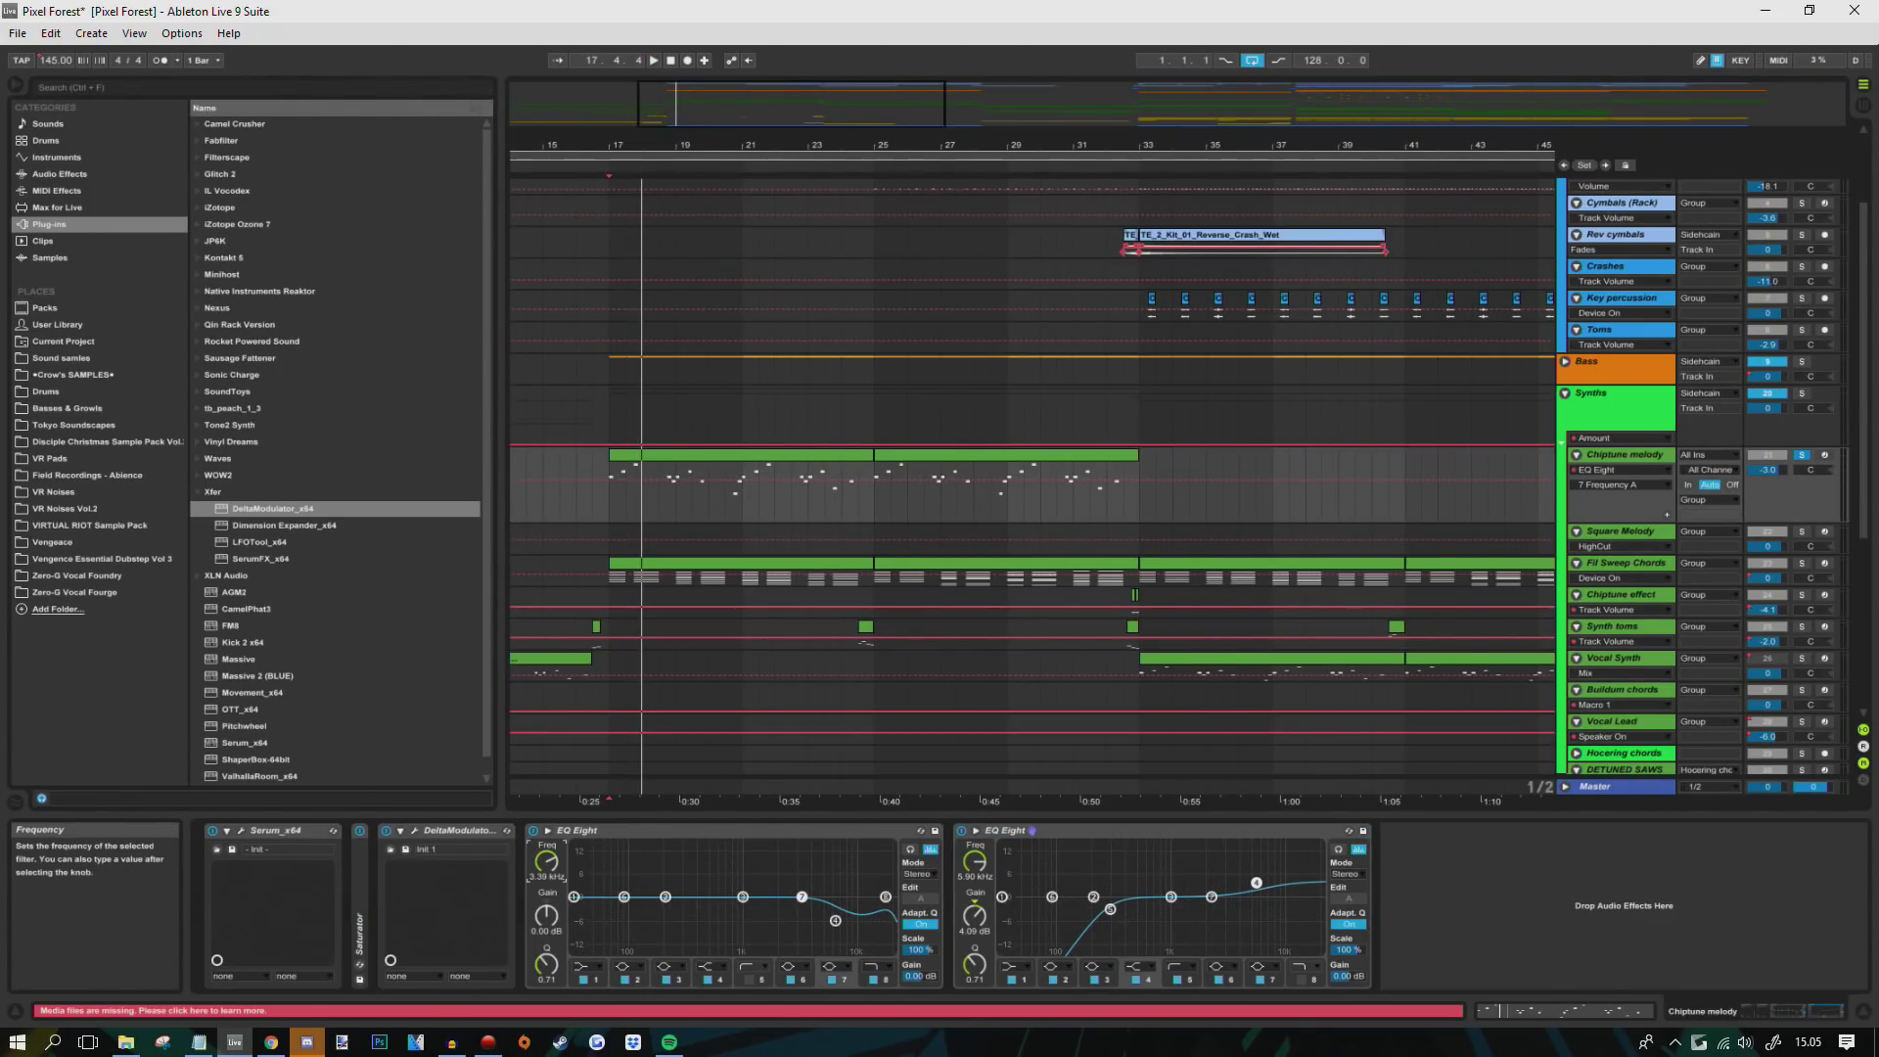
key("space")
mouse_move(546, 915)
left_mouse_down()
mouse_move(540, 969)
mouse_move(546, 930)
left_mouse_up()
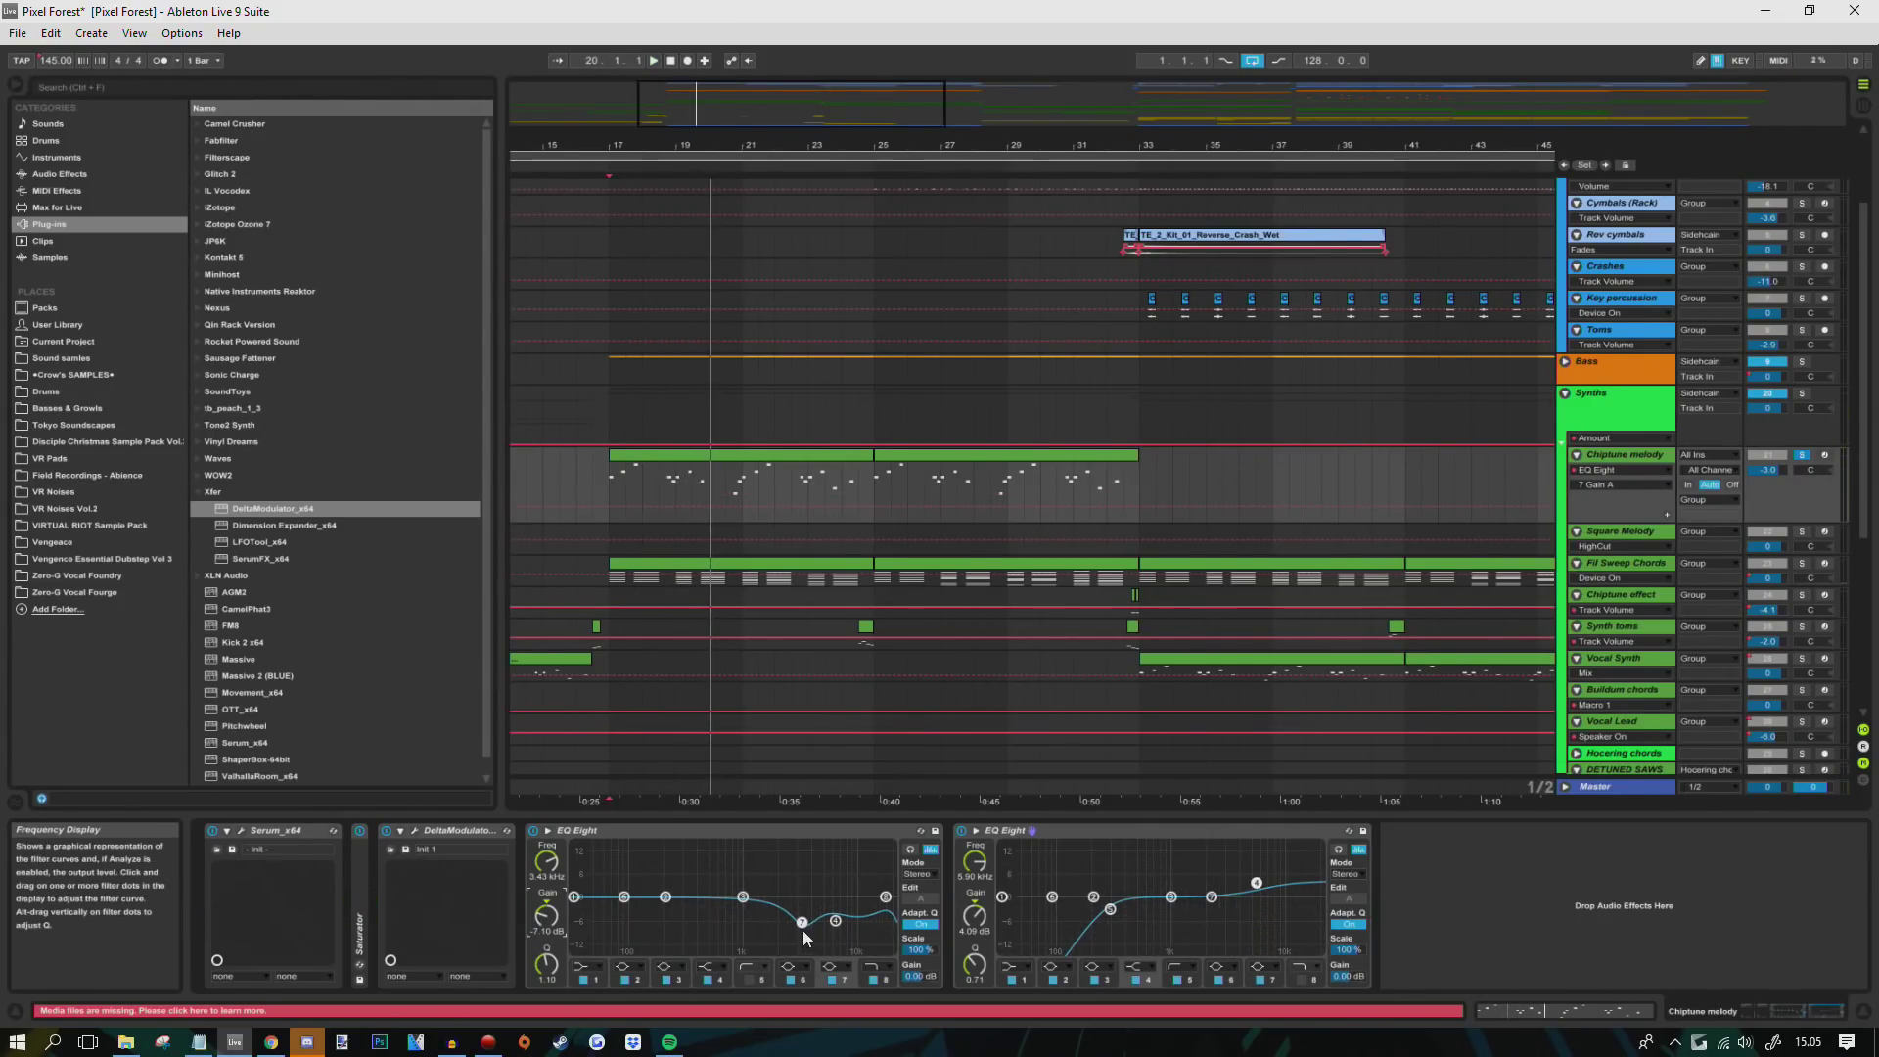
- Fold both EQ Eights, the DeltaModulator and Serum in the Chiptune melody track's device chain
double_click(699, 832)
double_click(699, 832)
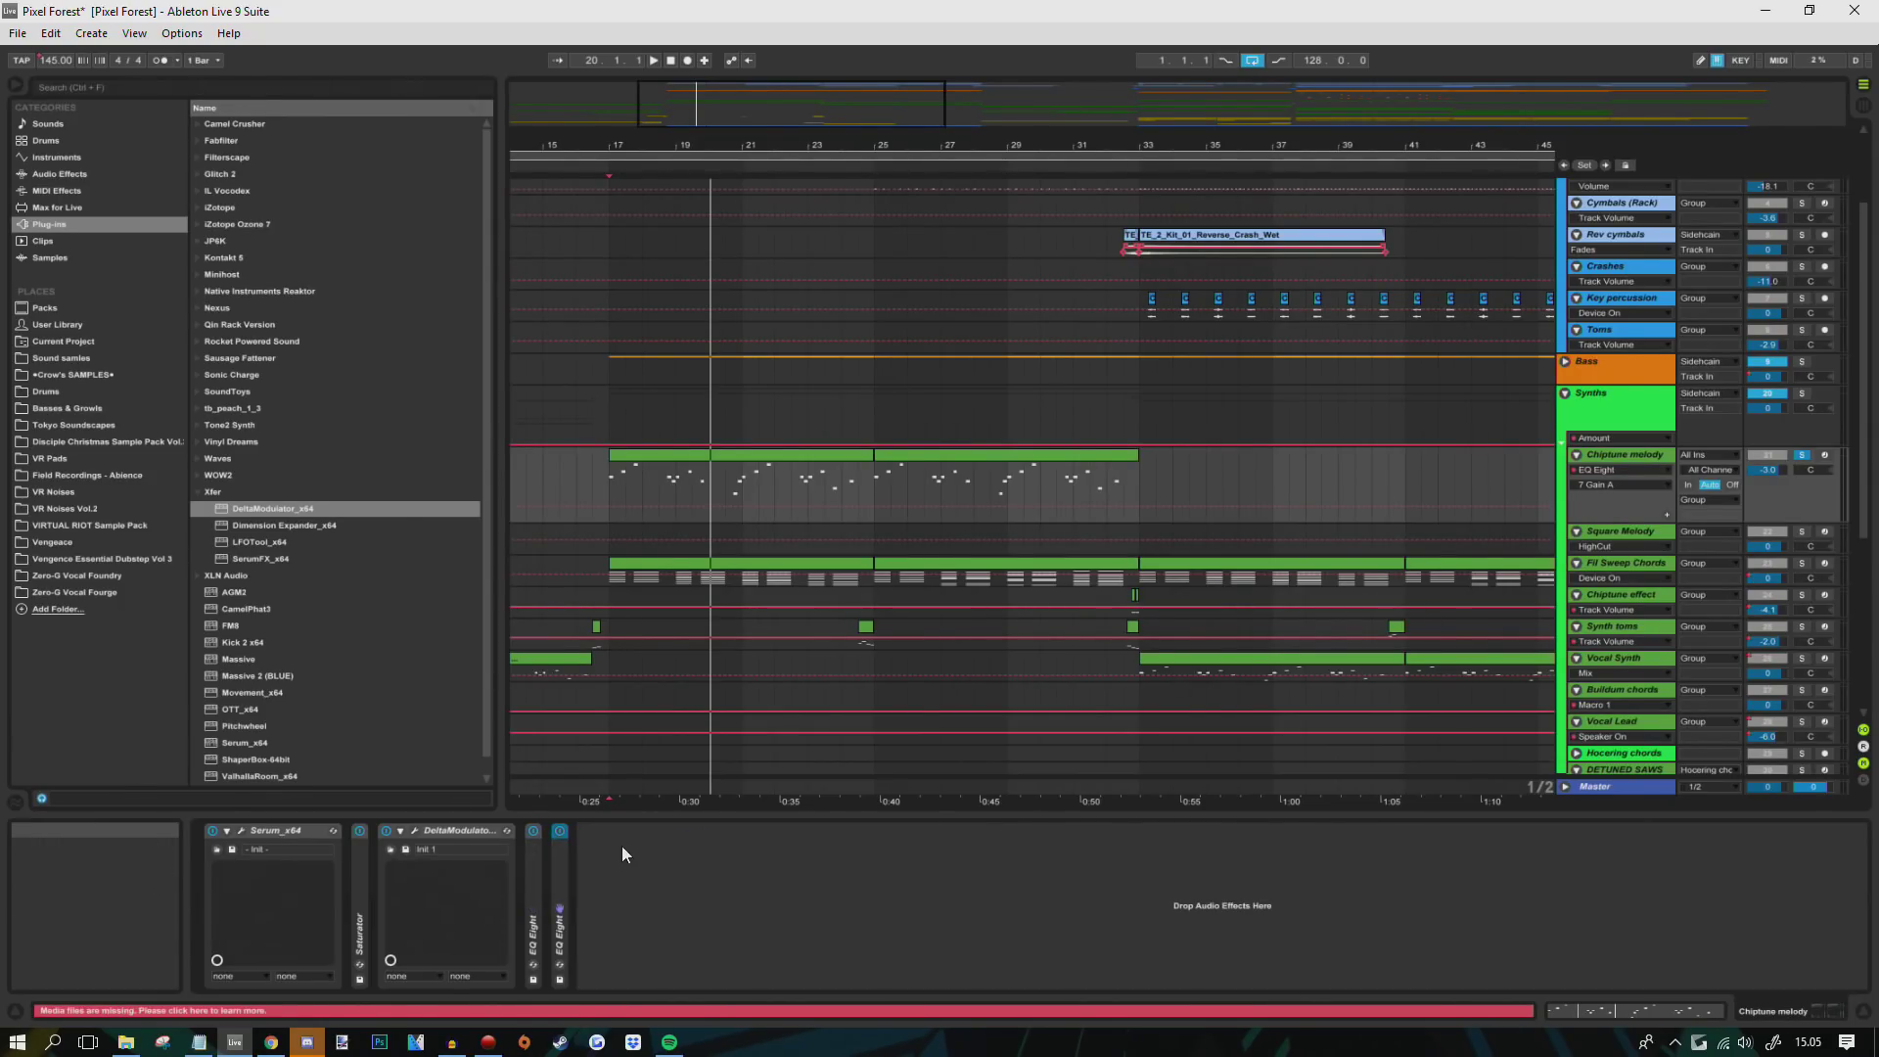
double_click(446, 835)
double_click(298, 834)
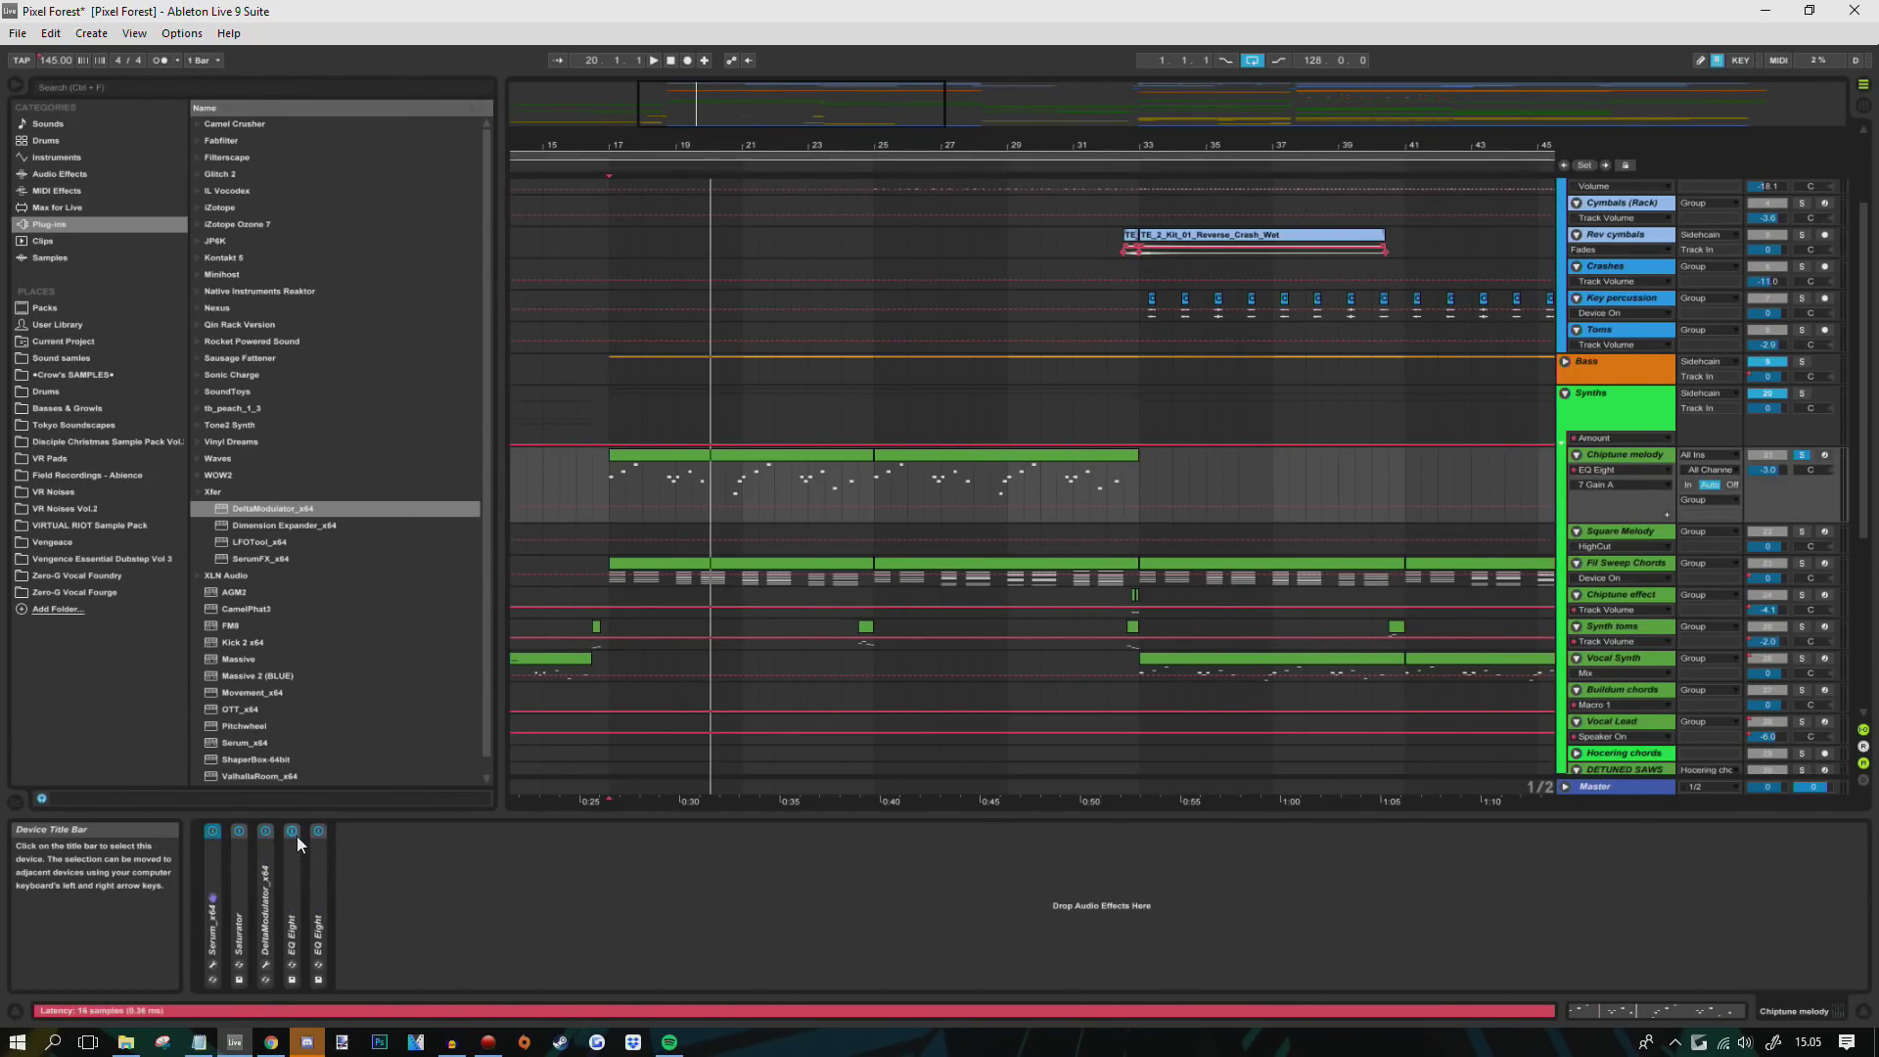
left_click(395, 924)
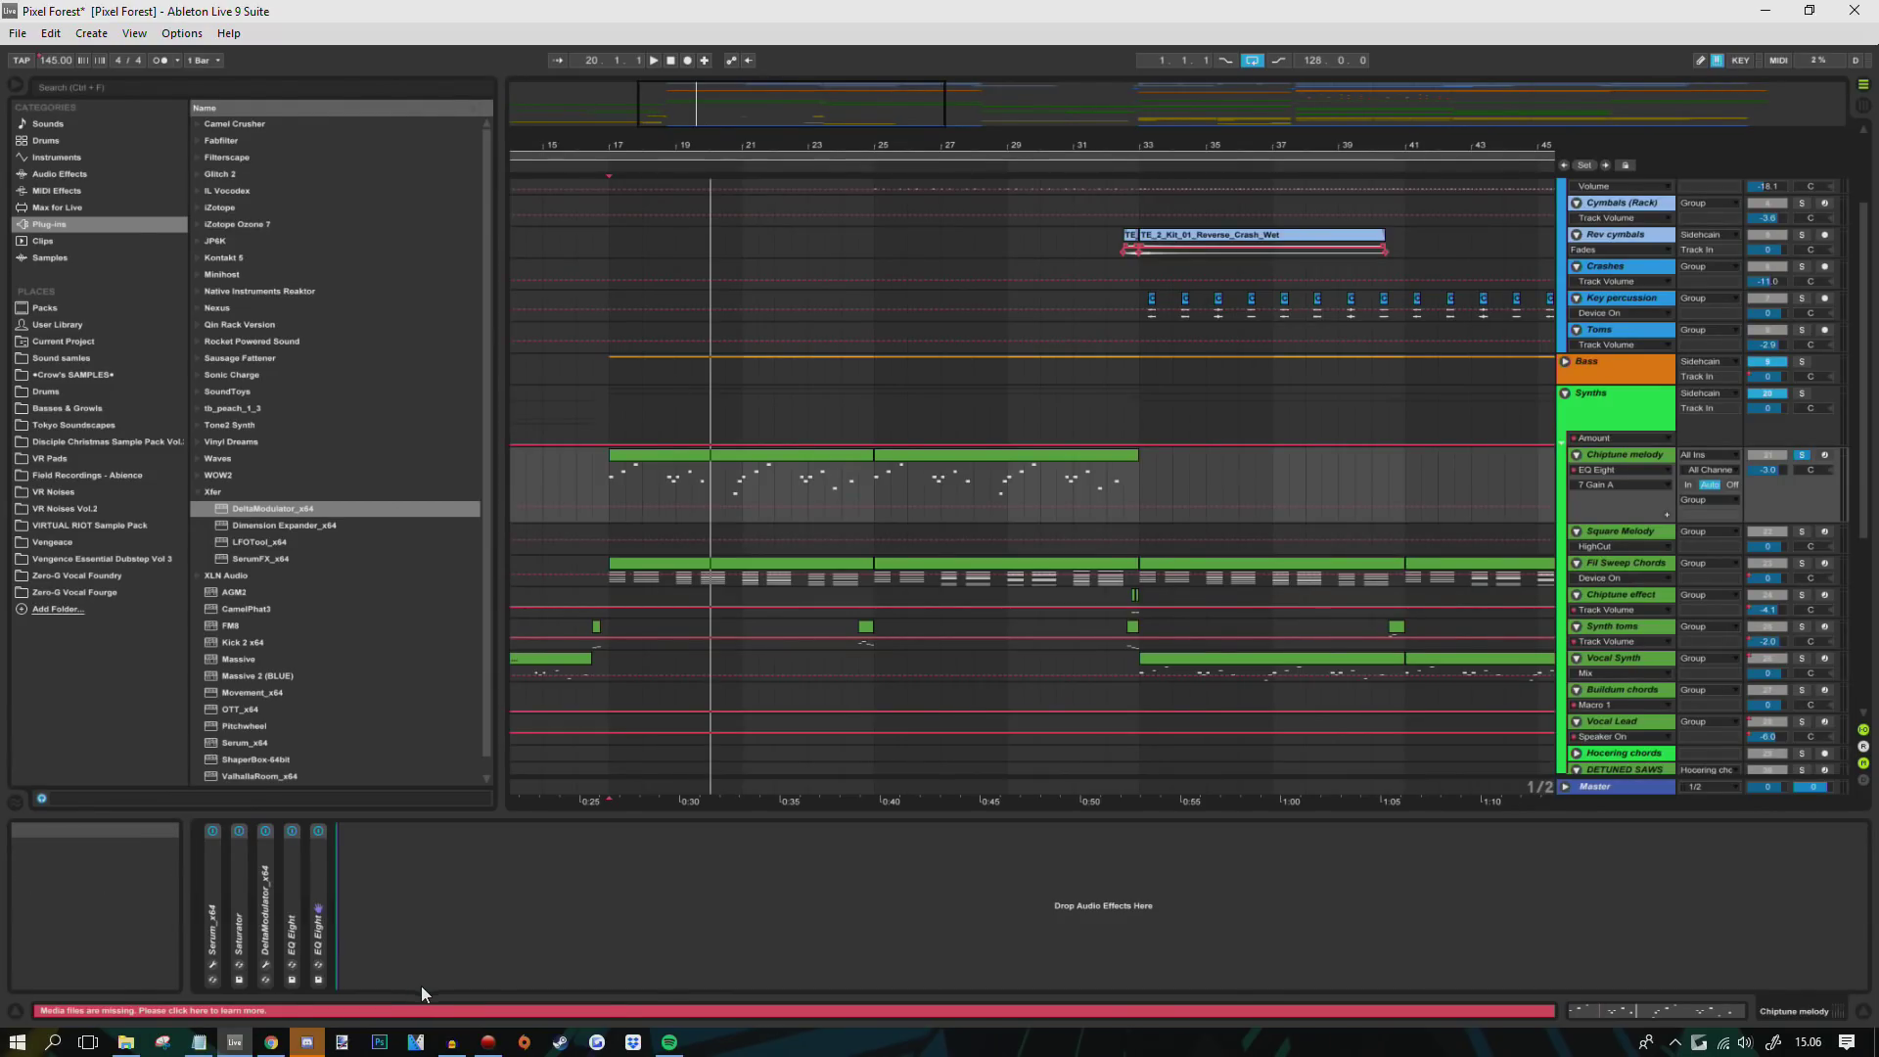